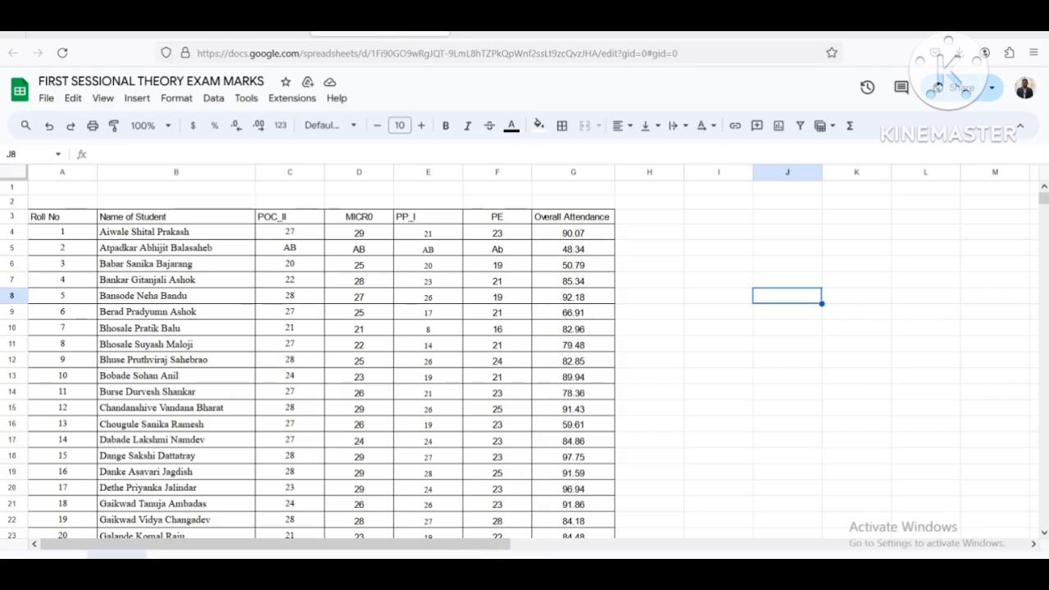
Step: Switch from the marks spreadsheet to the Word parents' letter and place the cursor in the Marathi letter's body
mouse_move(499, 572)
click(541, 541)
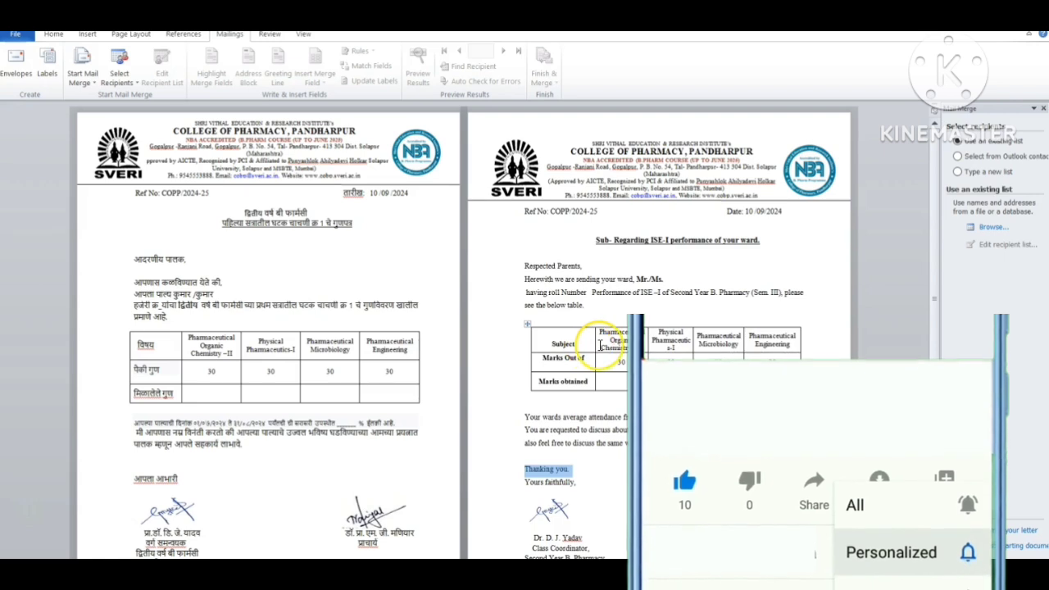
click(224, 283)
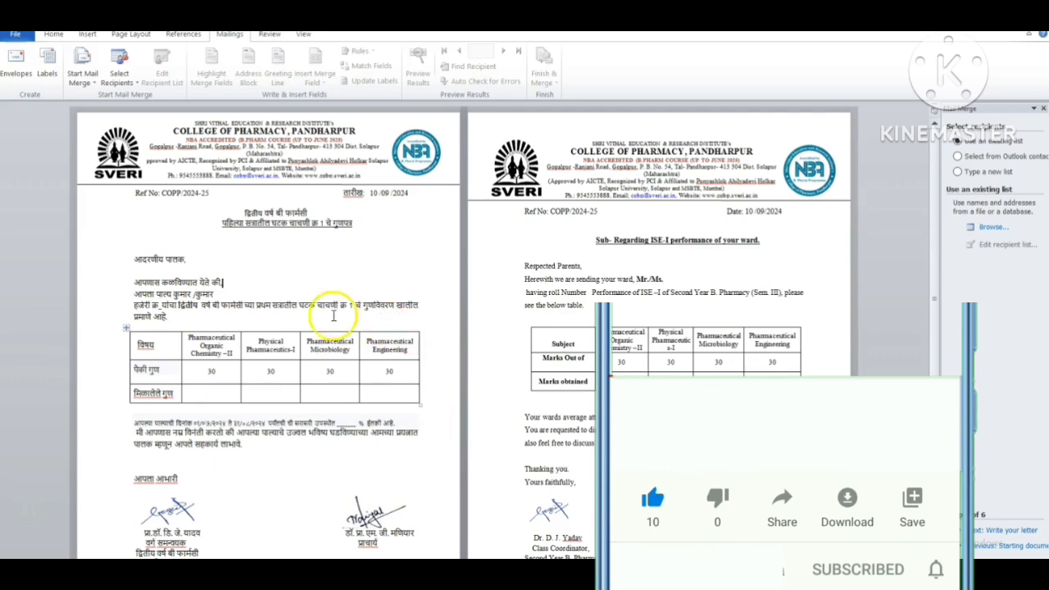
Step: Reopen the Step by Step Mail Merge Wizard and go back to its document type stage
click(83, 85)
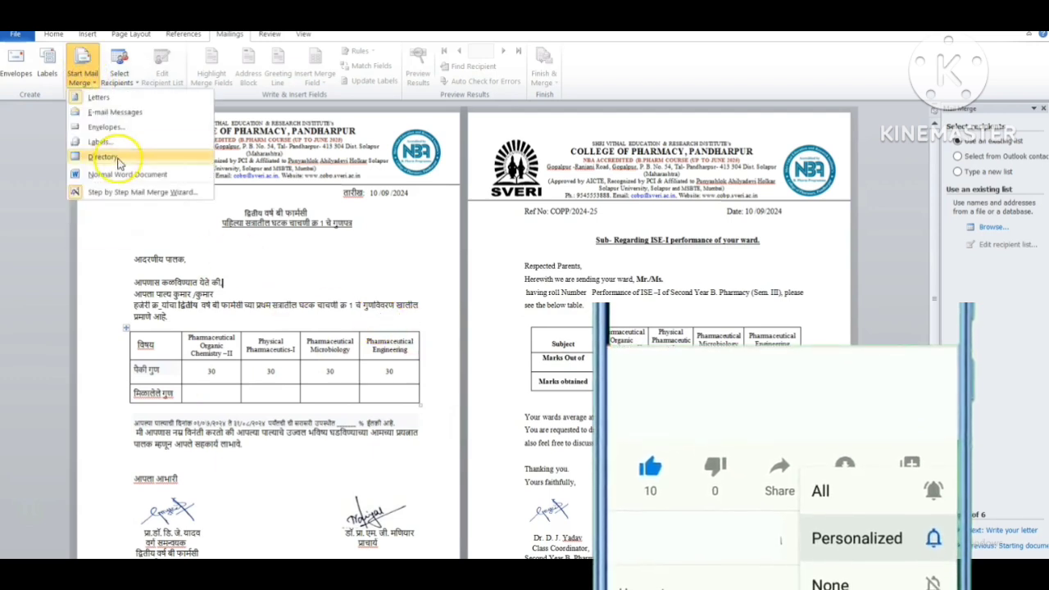
click(117, 193)
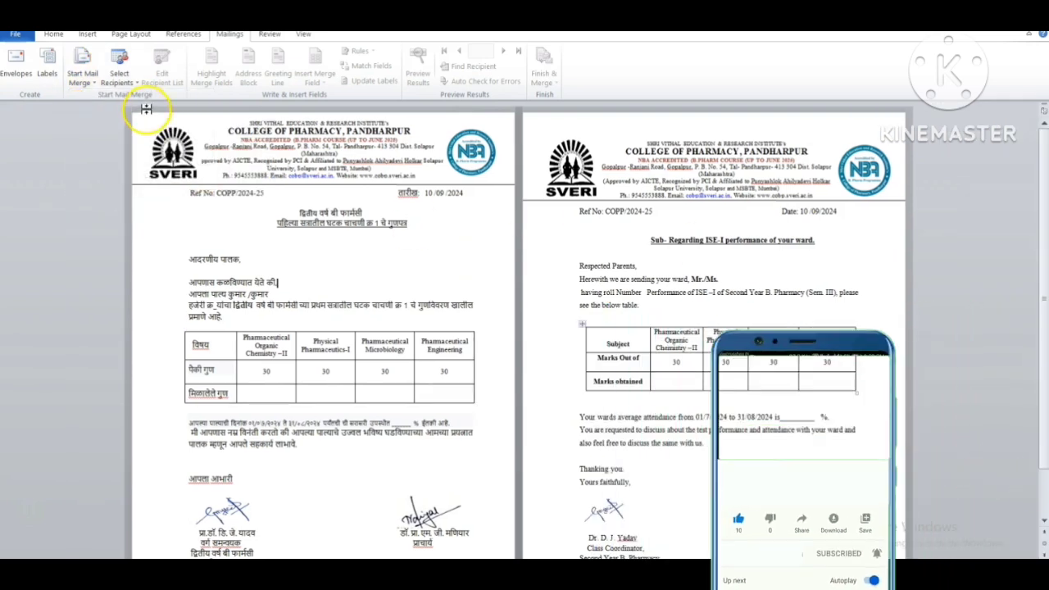
click(82, 76)
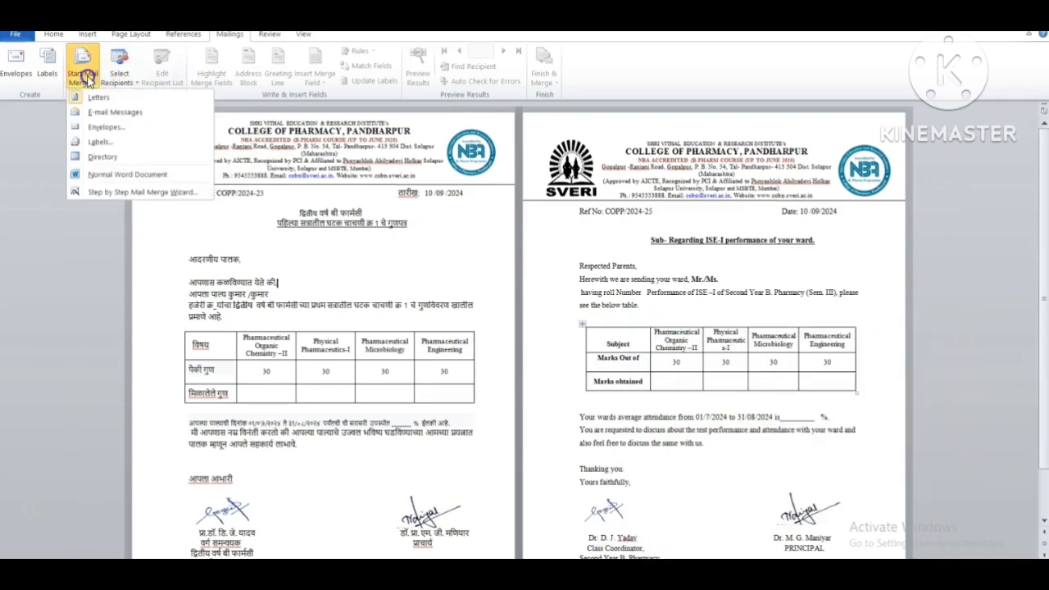
click(107, 193)
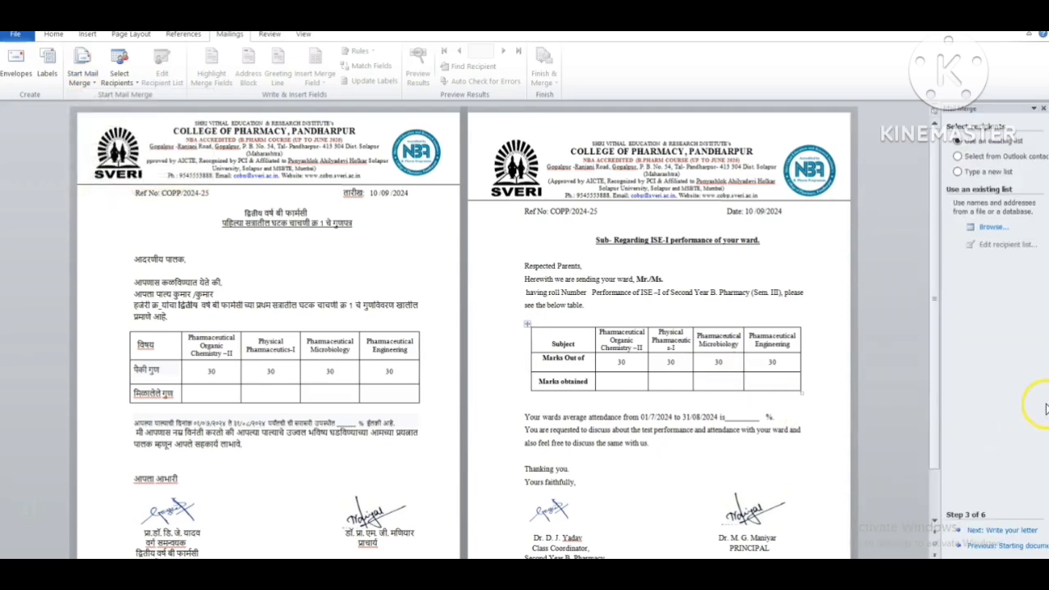
click(955, 544)
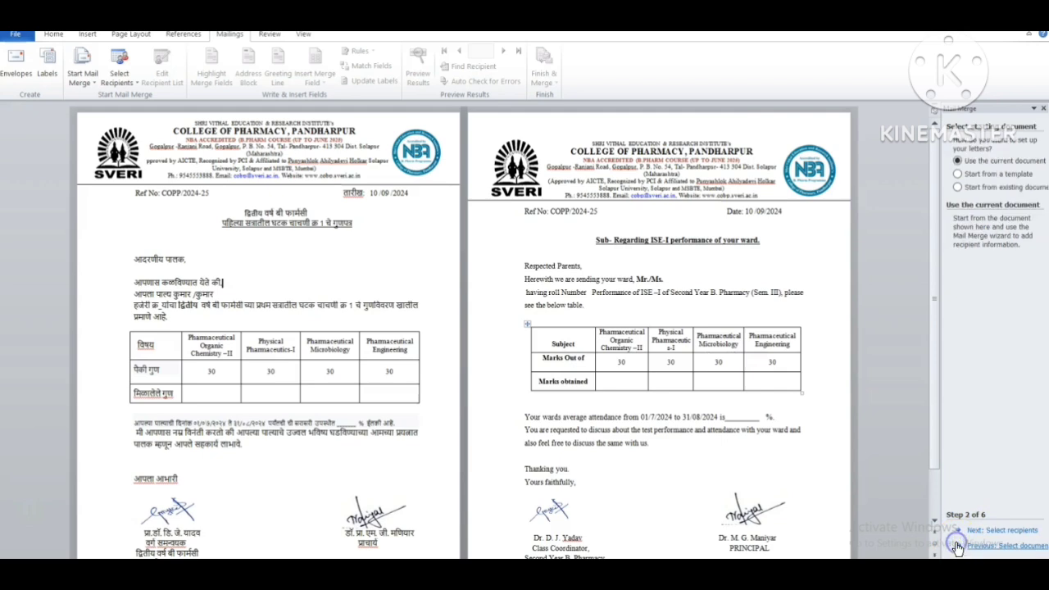
click(956, 546)
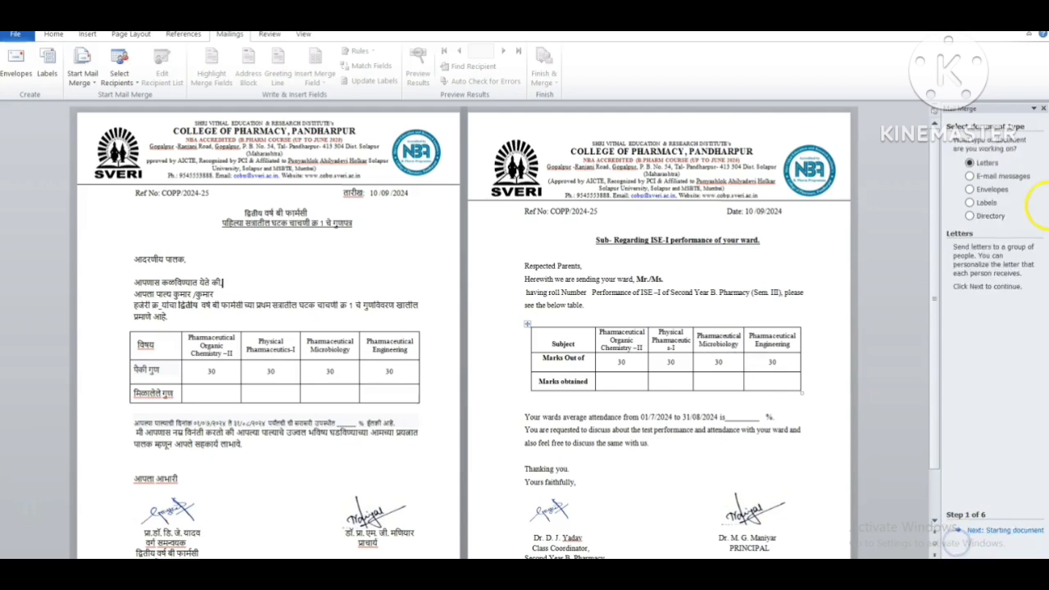
Step: Restart the mail merge wizard with Letters as document type, use the current document, and advance to recipient selection
click(1043, 109)
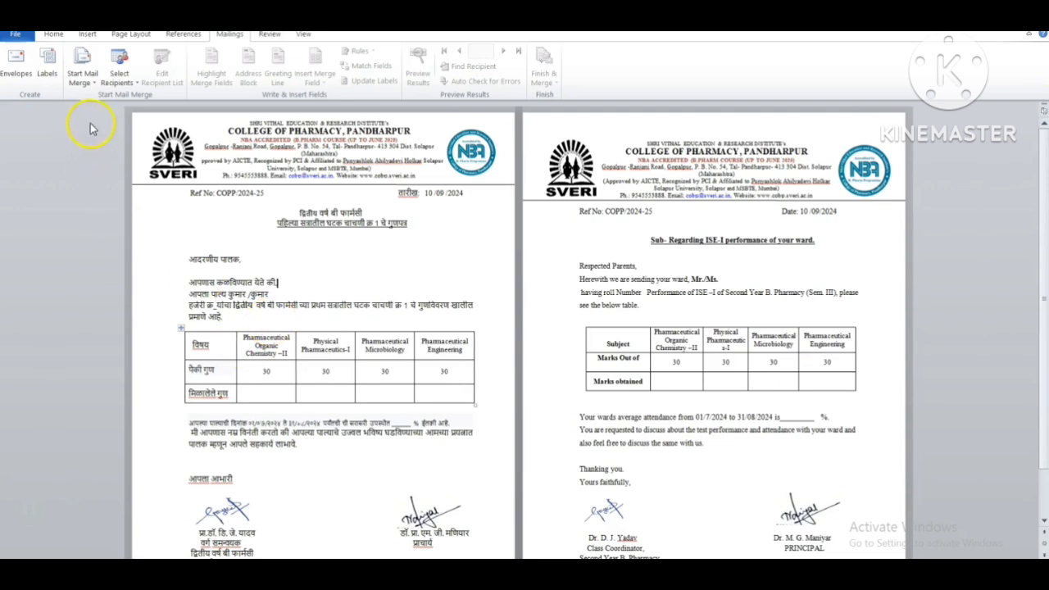
click(82, 74)
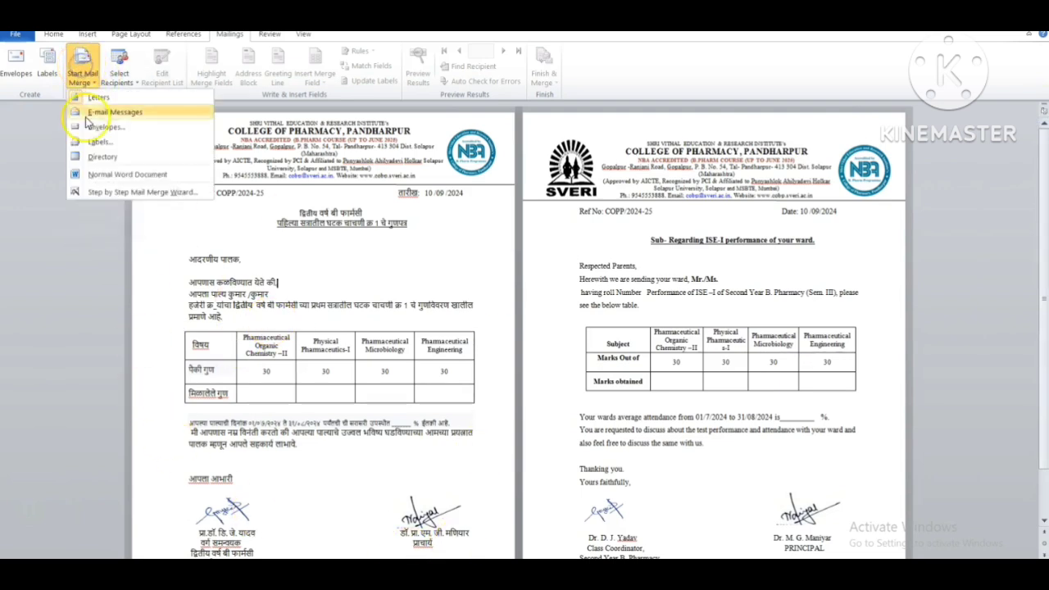
click(106, 192)
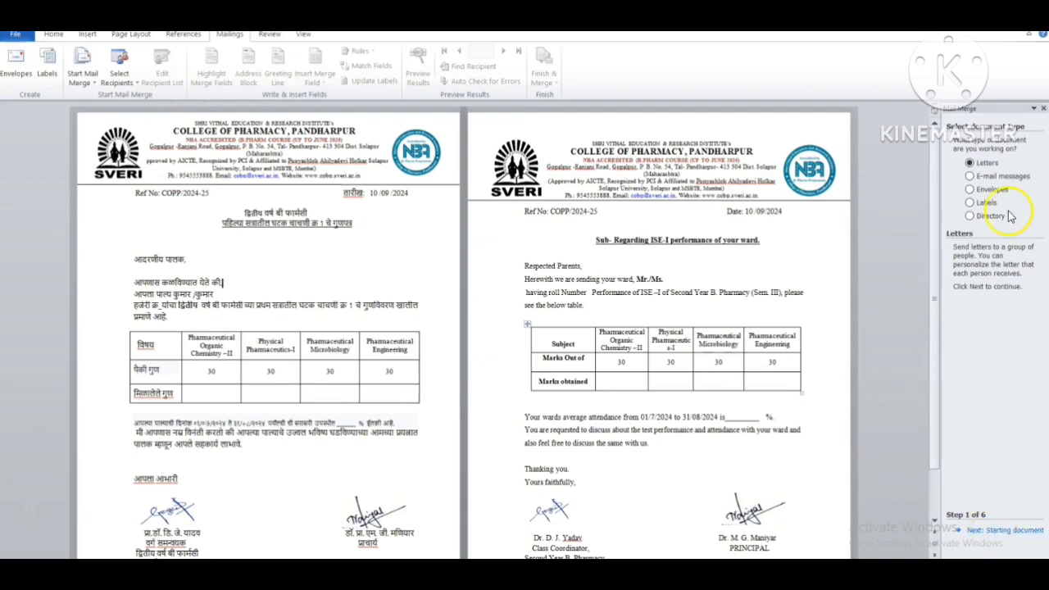
click(979, 531)
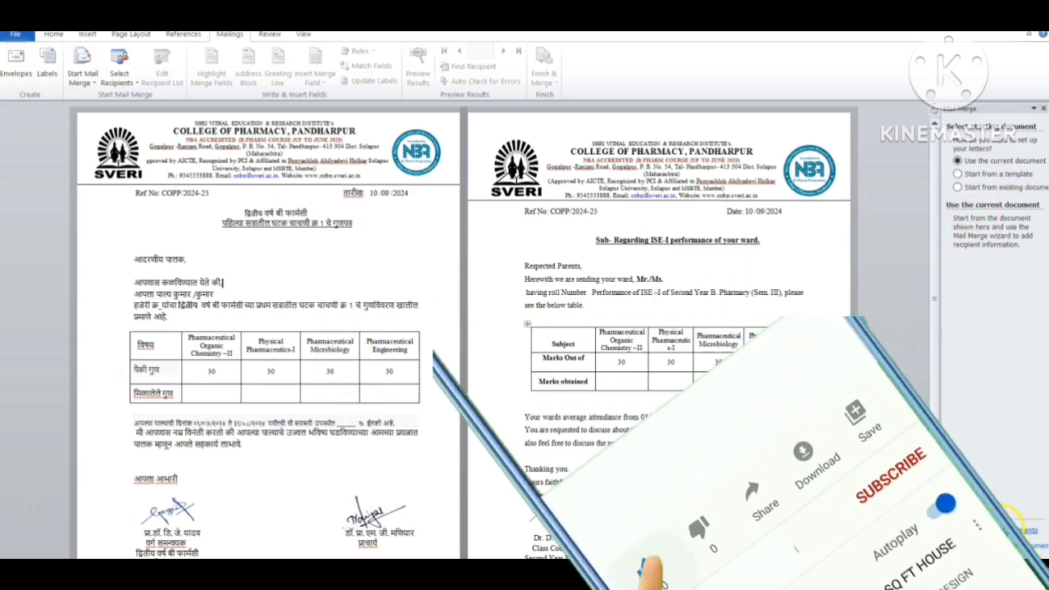
click(991, 531)
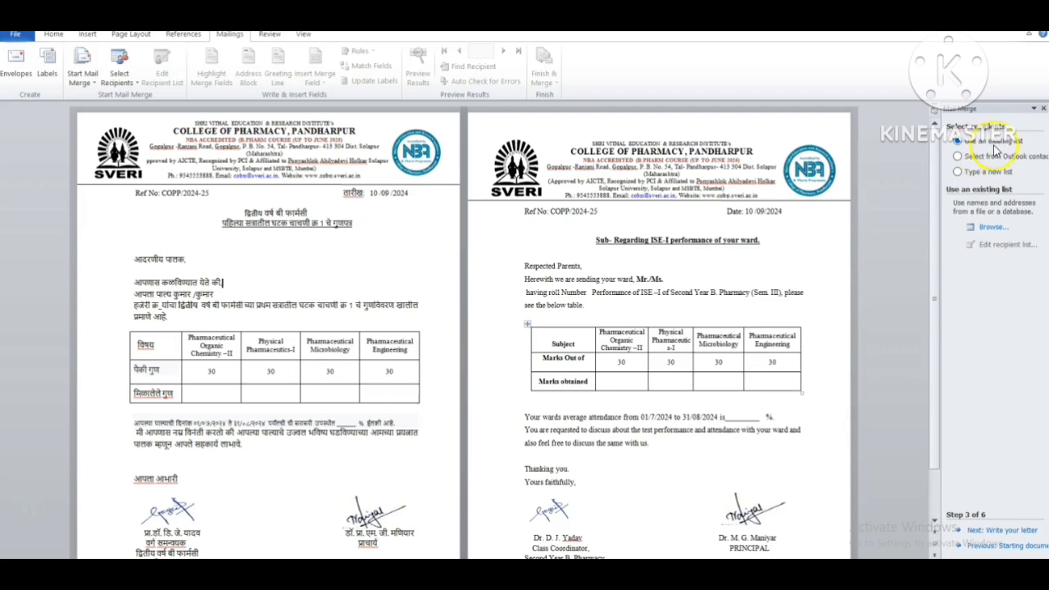
Step: Use the existing Desktop workbook FIRST SESSIONAL THEORY EXAM MARKS, table Sheet1$ with column headers, as recipient list and keep all recipients
click(991, 228)
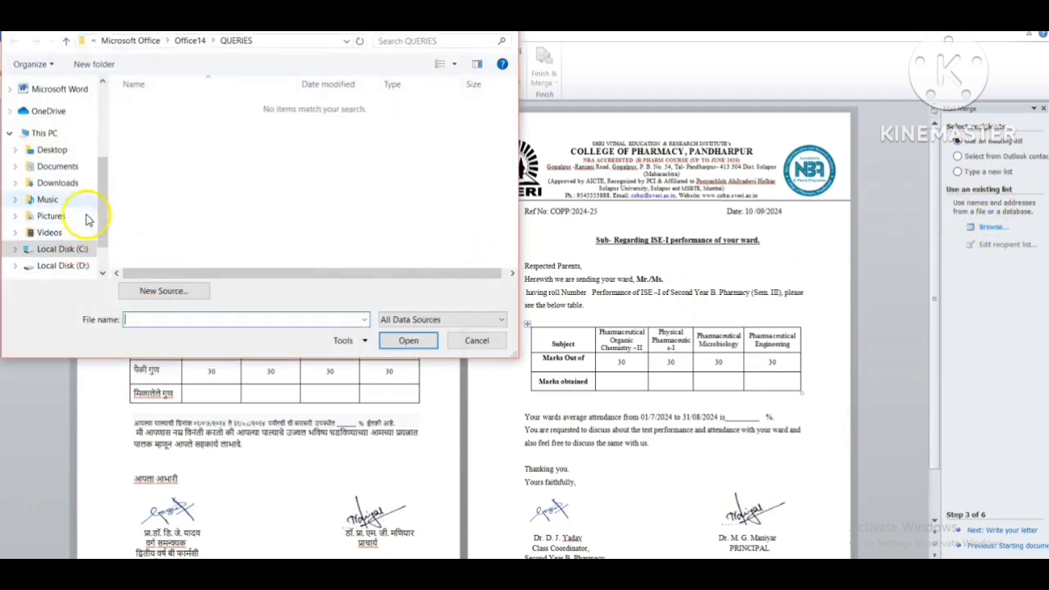
click(51, 150)
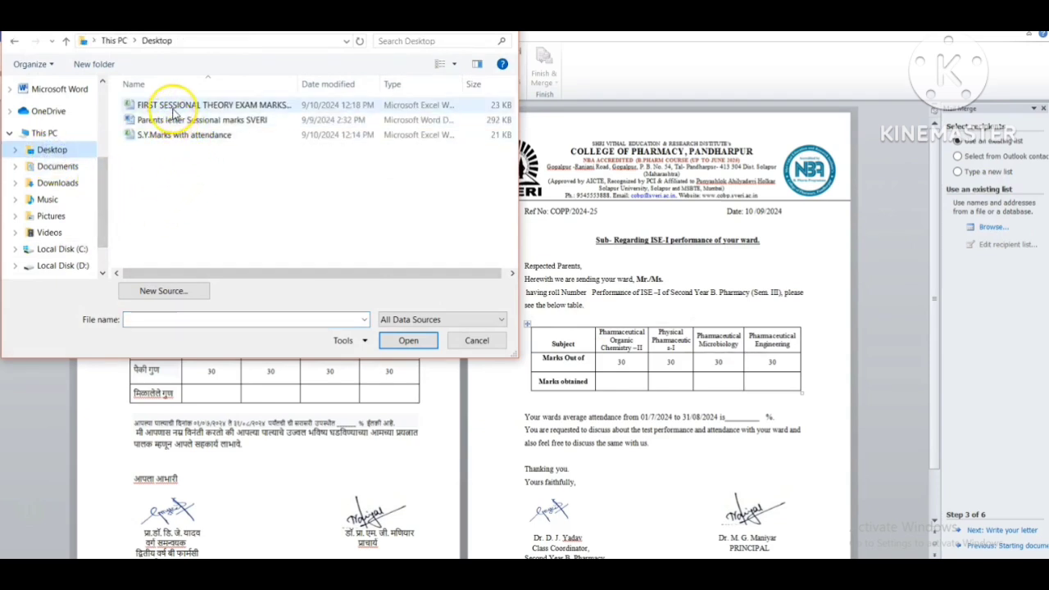
click(173, 108)
click(407, 341)
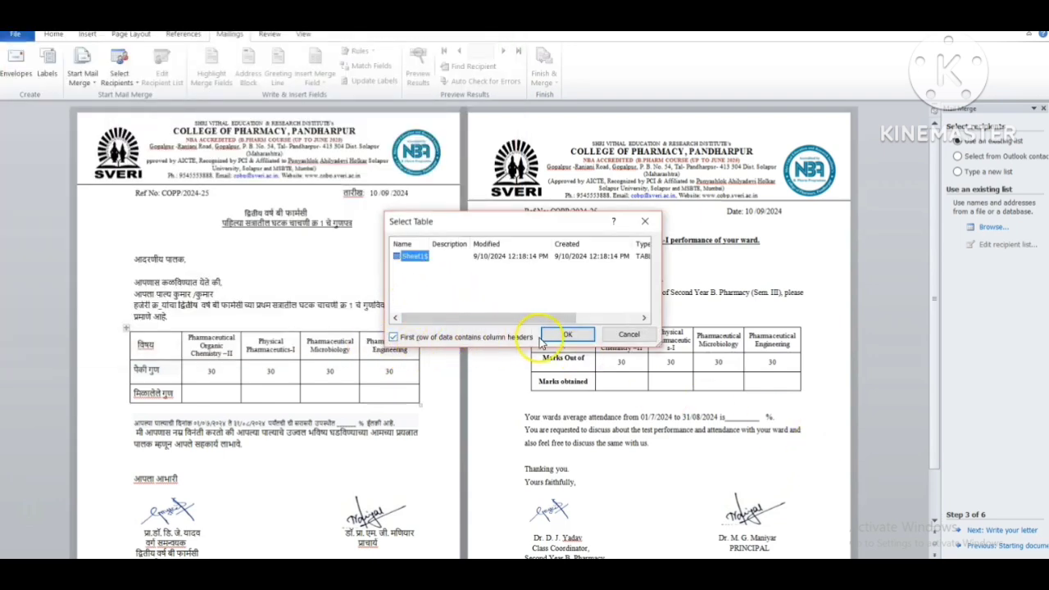
click(565, 336)
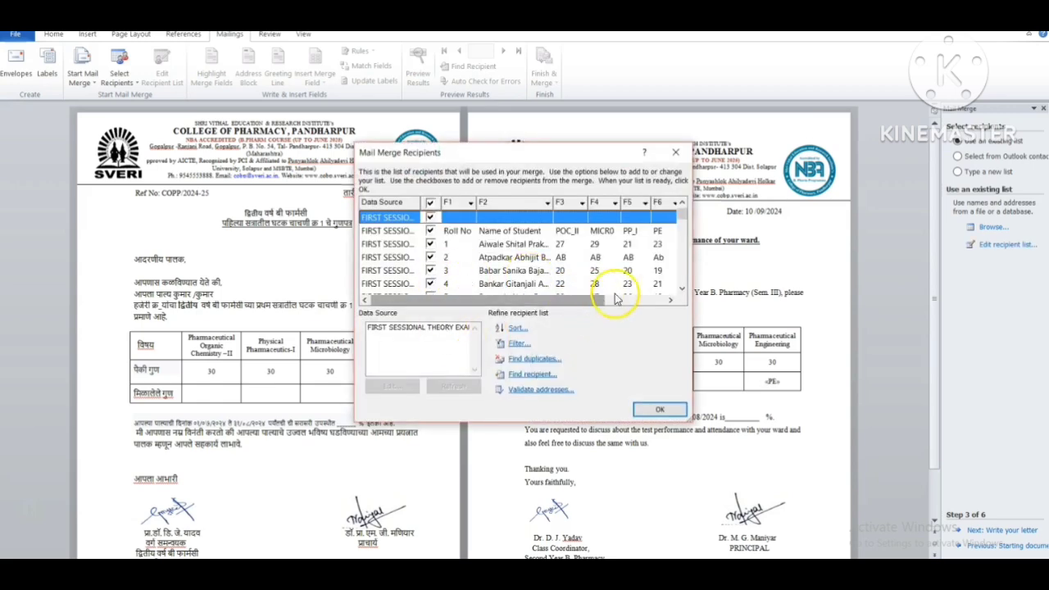
click(664, 412)
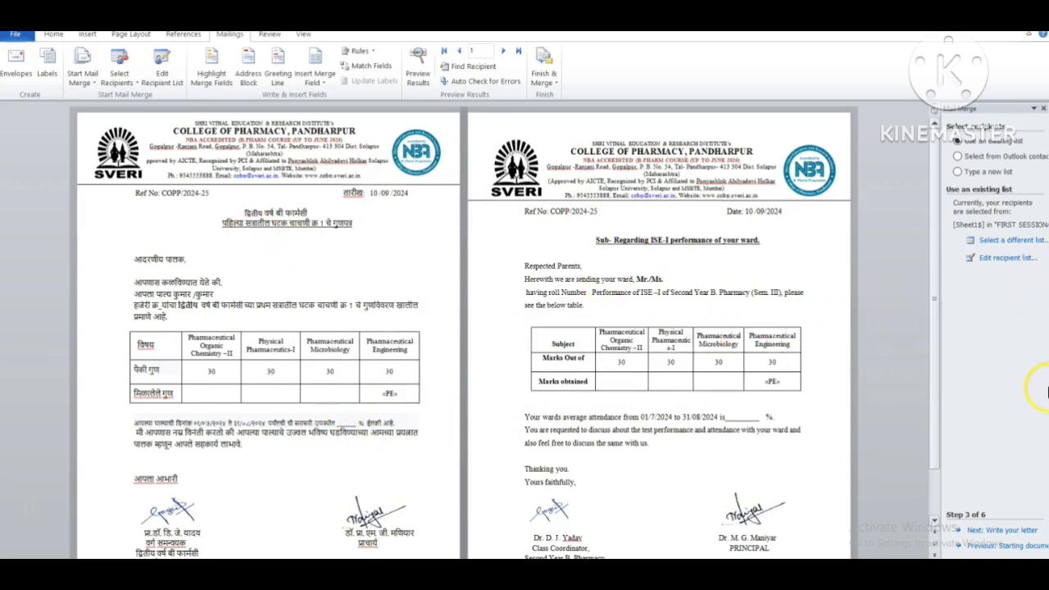
Step: Insert the Name of Student merge field after the ward's title and the Roll_No field after हजेरी क्र in the Marathi letter
click(1011, 531)
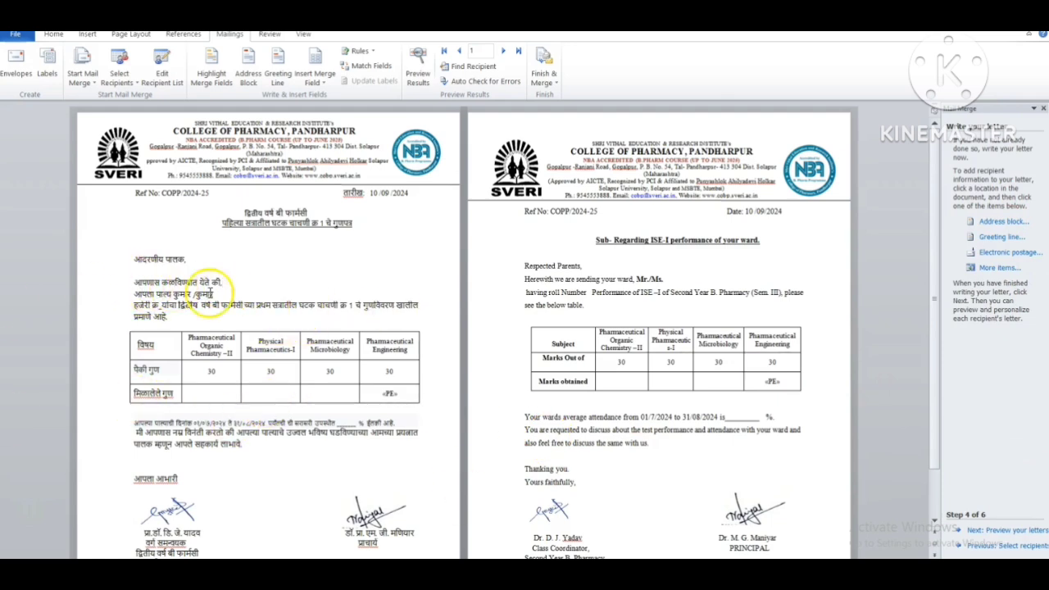
click(313, 70)
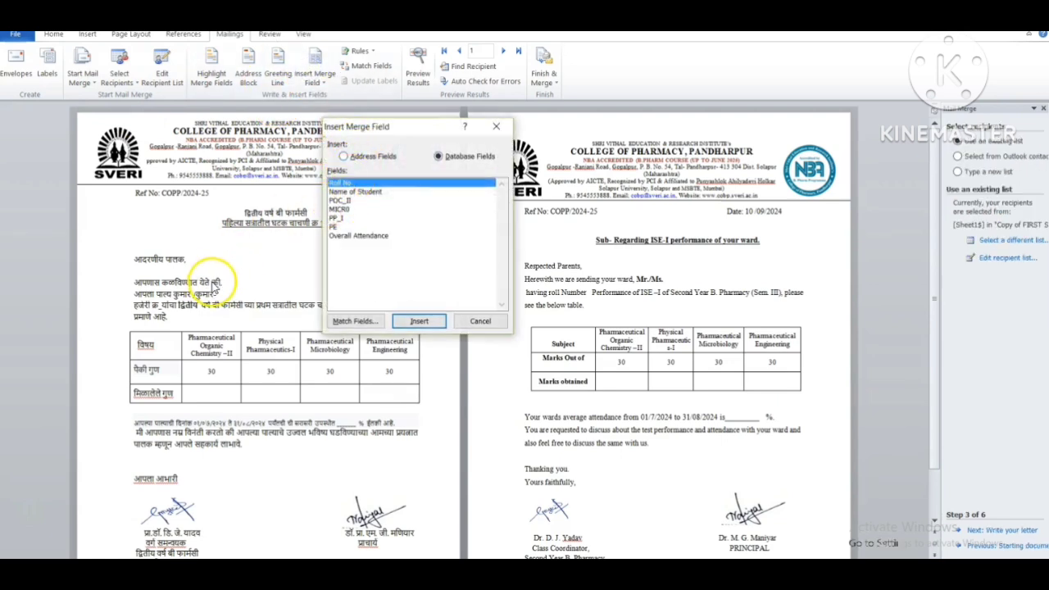
click(360, 192)
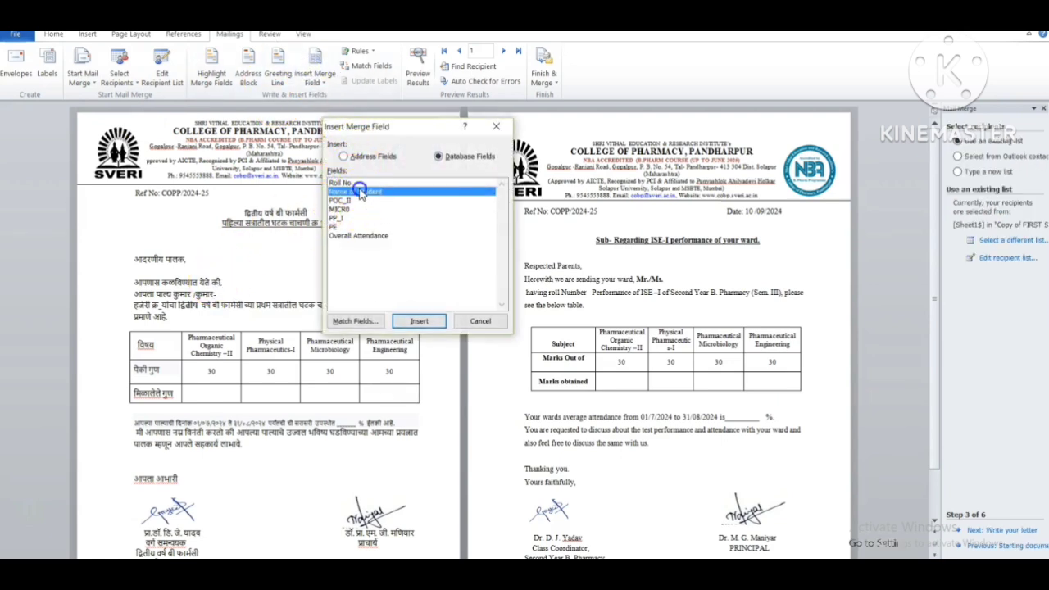
click(419, 323)
click(480, 320)
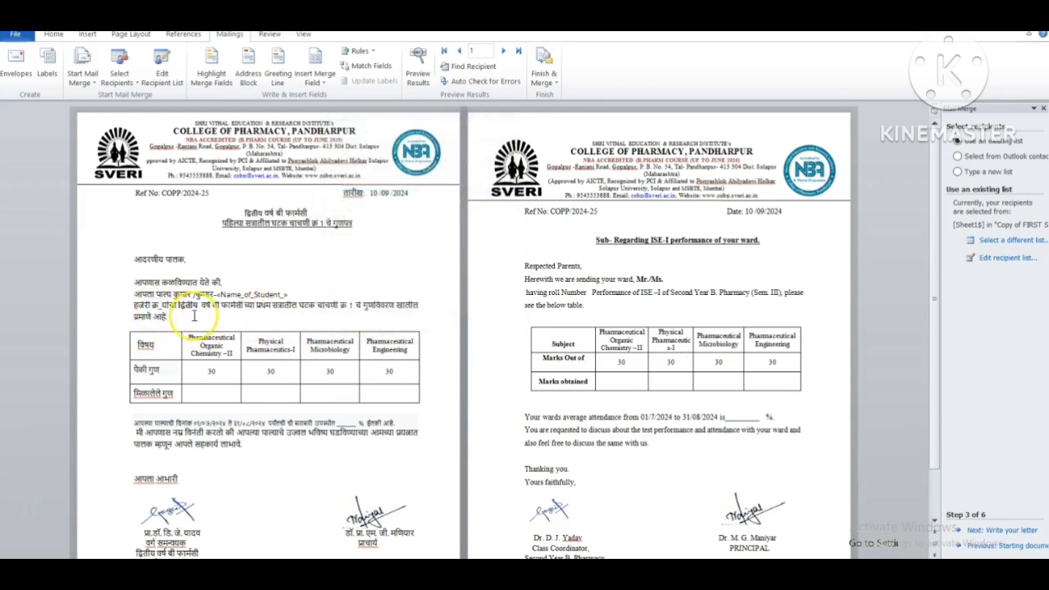
click(311, 79)
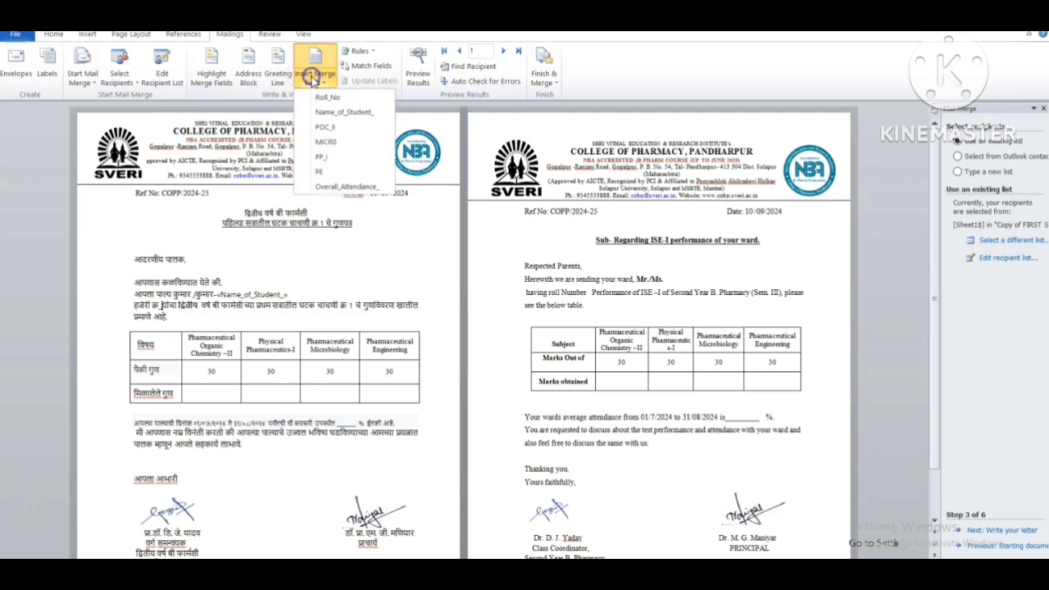
click(327, 97)
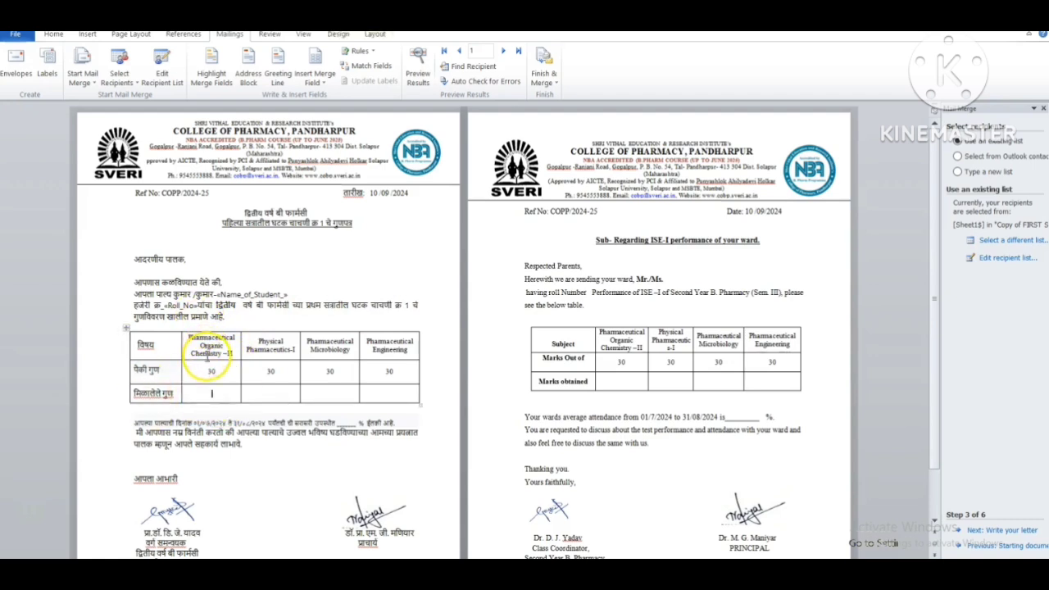
Step: Insert the POC_II and PP_I merge fields in the marks-obtained cells for Pharmaceutical Organic Chemistry-II and Physical Pharmaceutics-I of the Marathi table
click(323, 65)
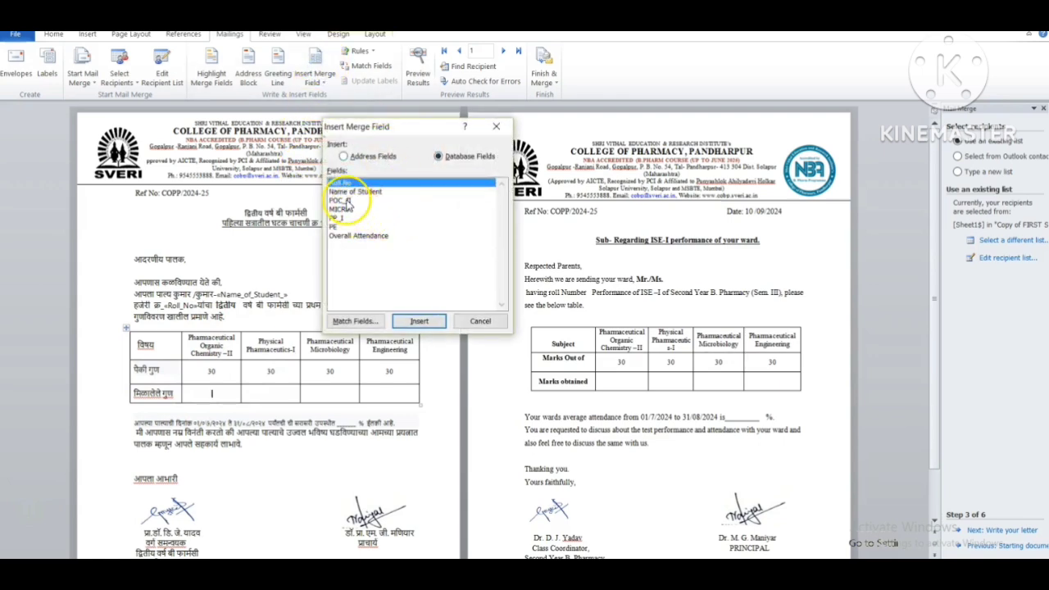
click(347, 202)
click(418, 320)
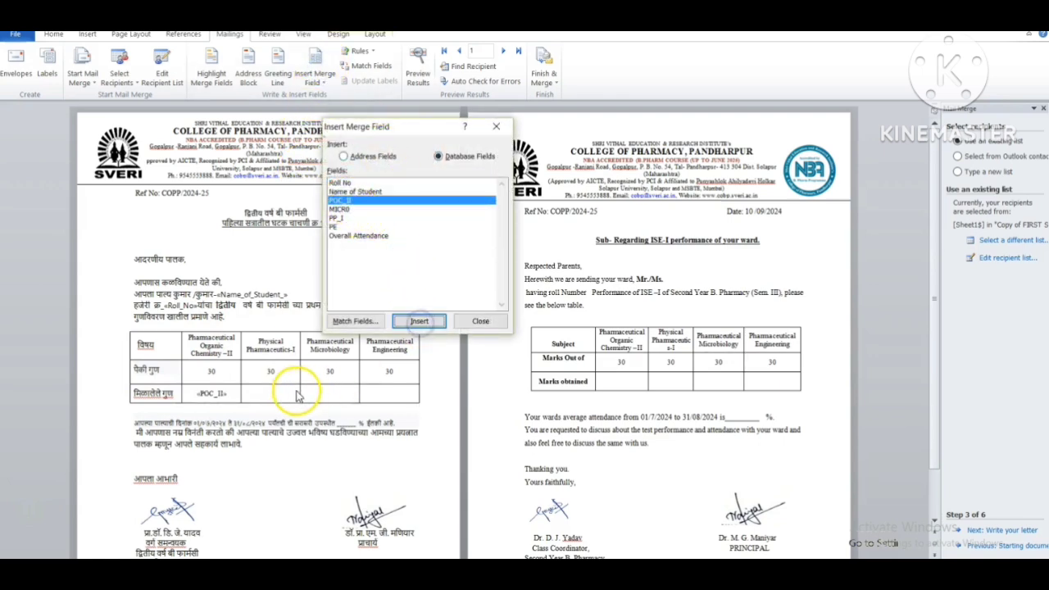
click(465, 323)
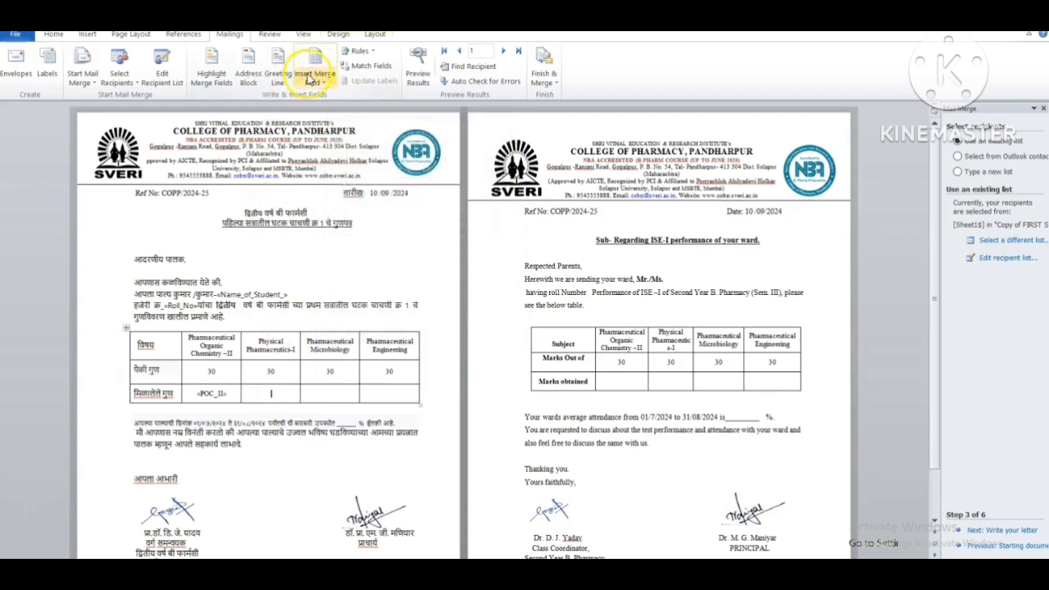
click(313, 80)
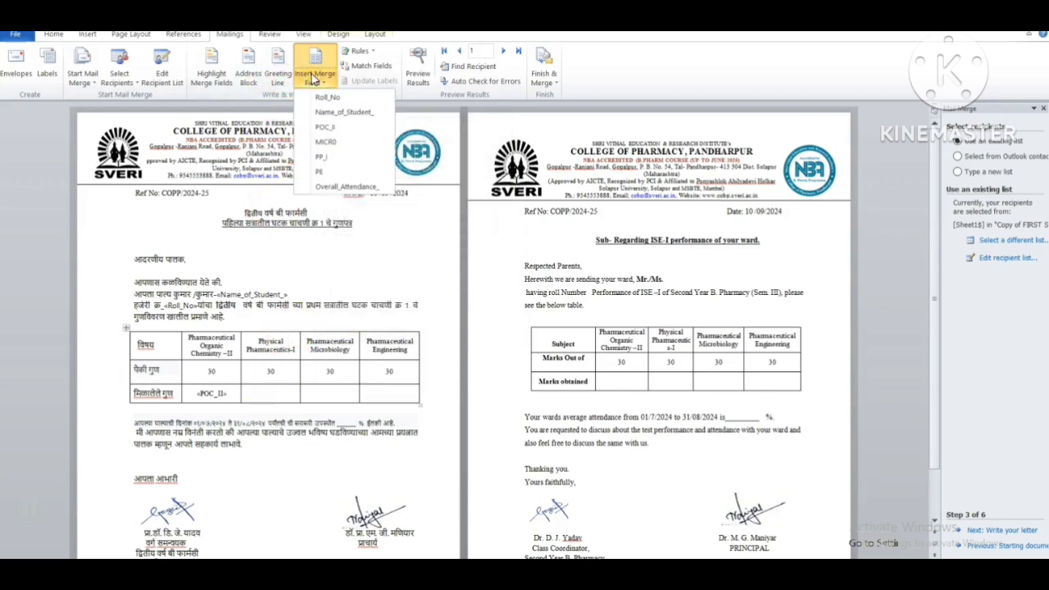
click(323, 157)
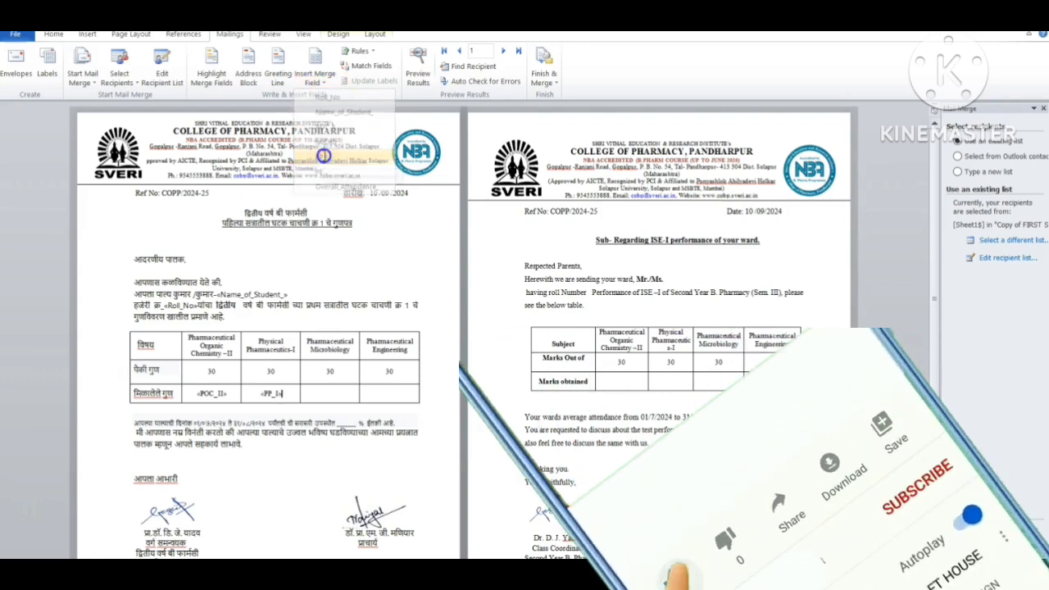
Step: Insert the MICR0 and PE merge fields in the marks-obtained cells for Pharmaceutical Microbiology and Pharmaceutical Engineering of the Marathi table
click(322, 394)
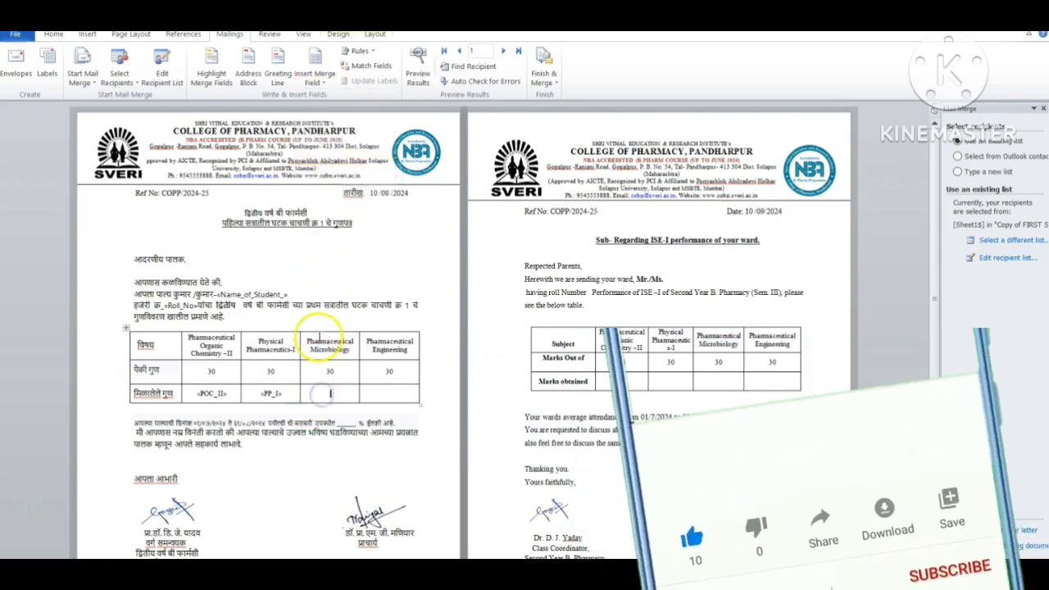
click(315, 75)
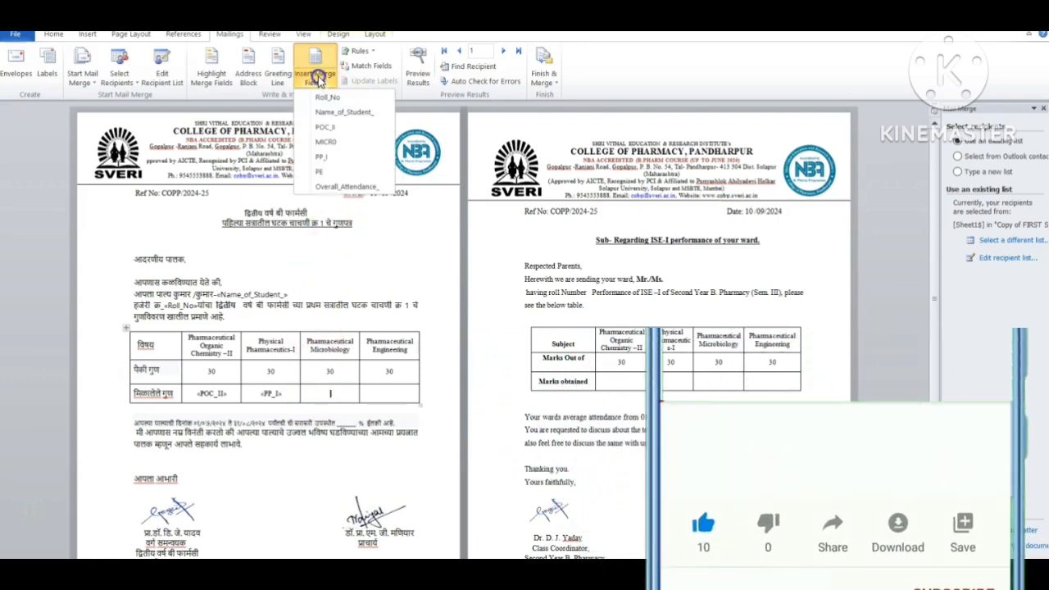
click(325, 142)
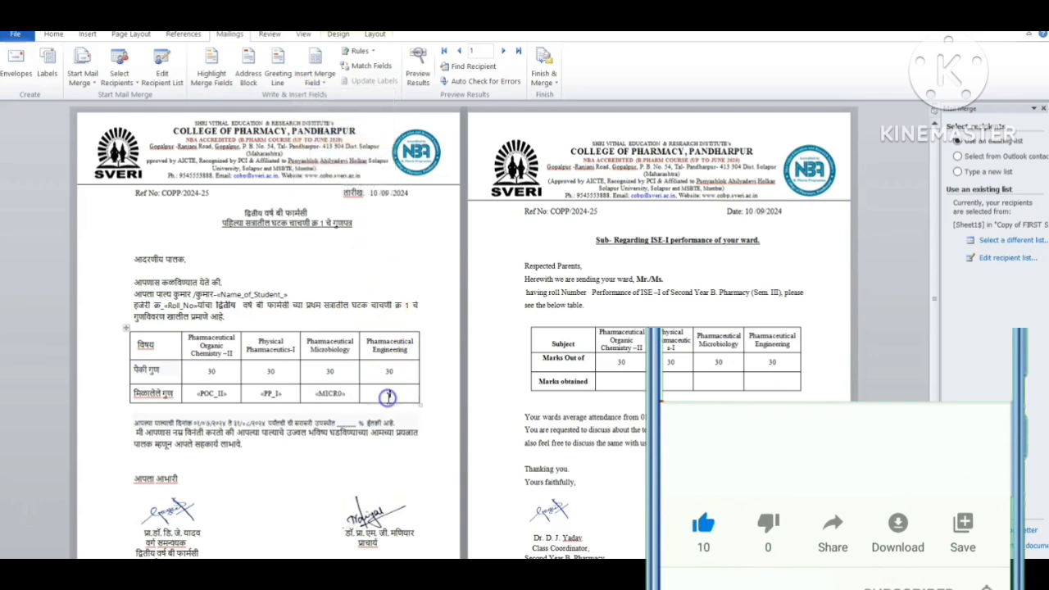
click(315, 75)
click(319, 173)
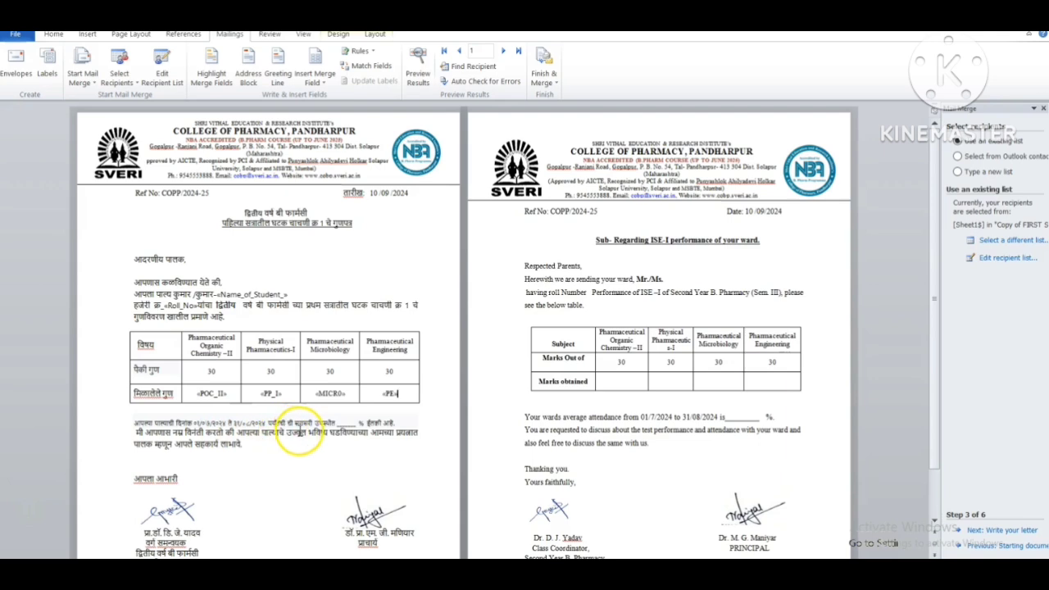
Step: Replace the blank before the % sign in the Marathi letter's attendance sentence with the Overall_Attendance_ merge field
double_click(343, 423)
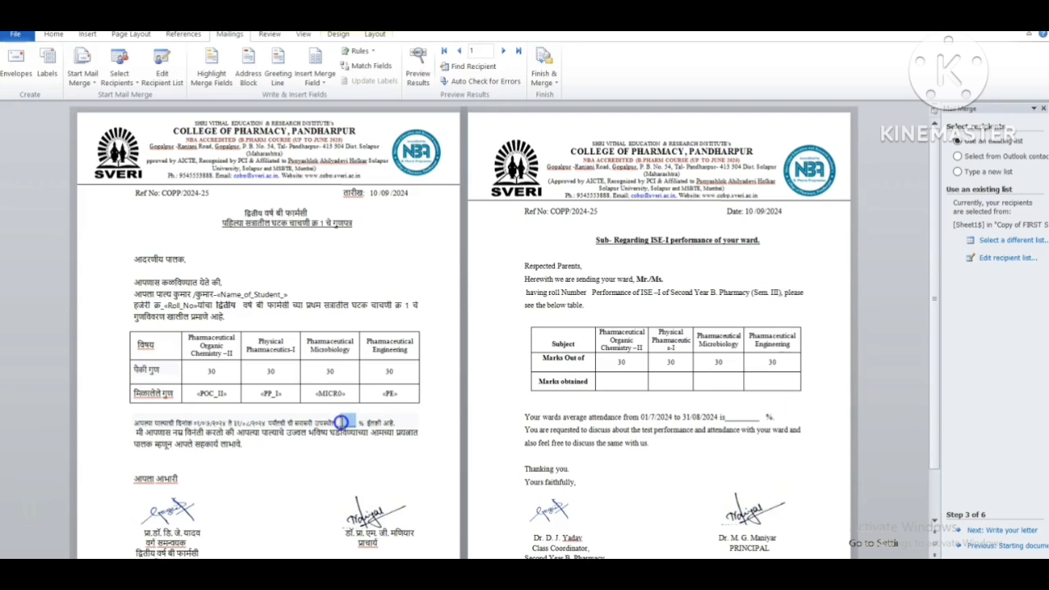
key(Delete)
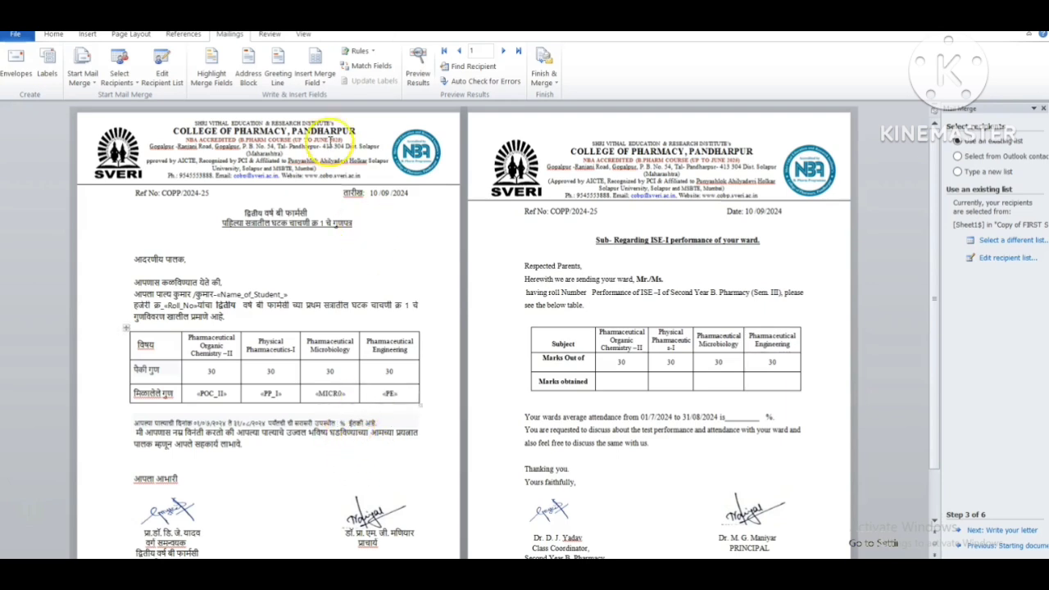
click(316, 82)
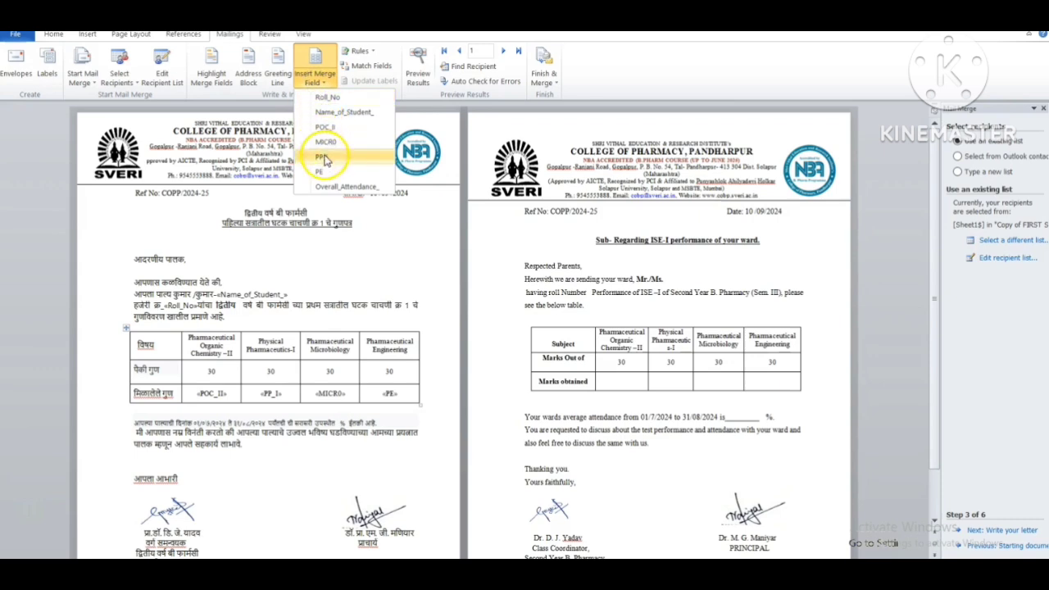
click(329, 187)
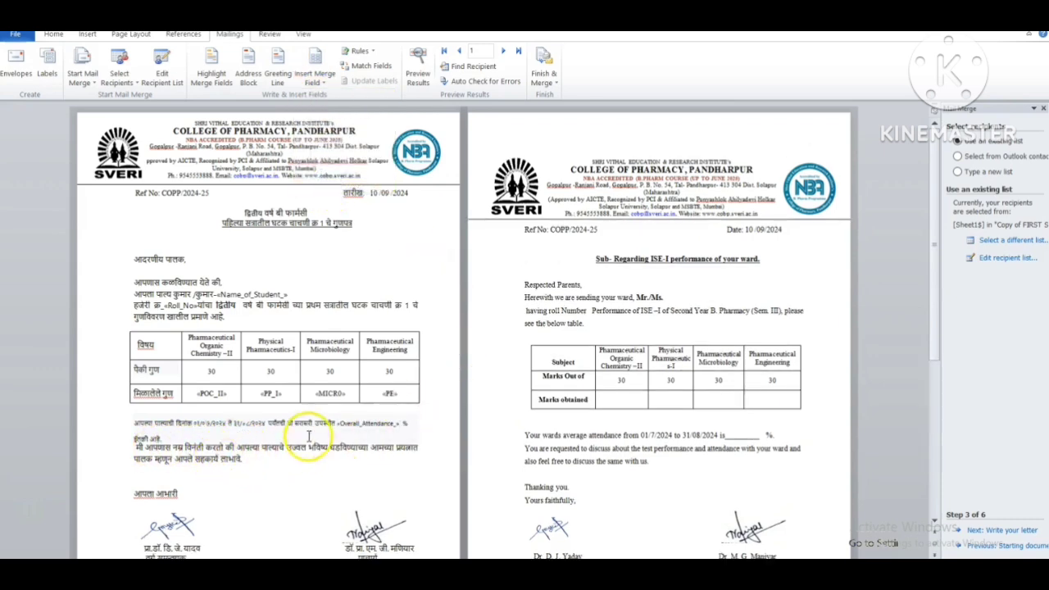
Step: Insert the Name_of_Student_ merge field after Mr./Ms. and the Roll_No field after "having roll Number" in the English letter
scroll(307, 435, down, 1)
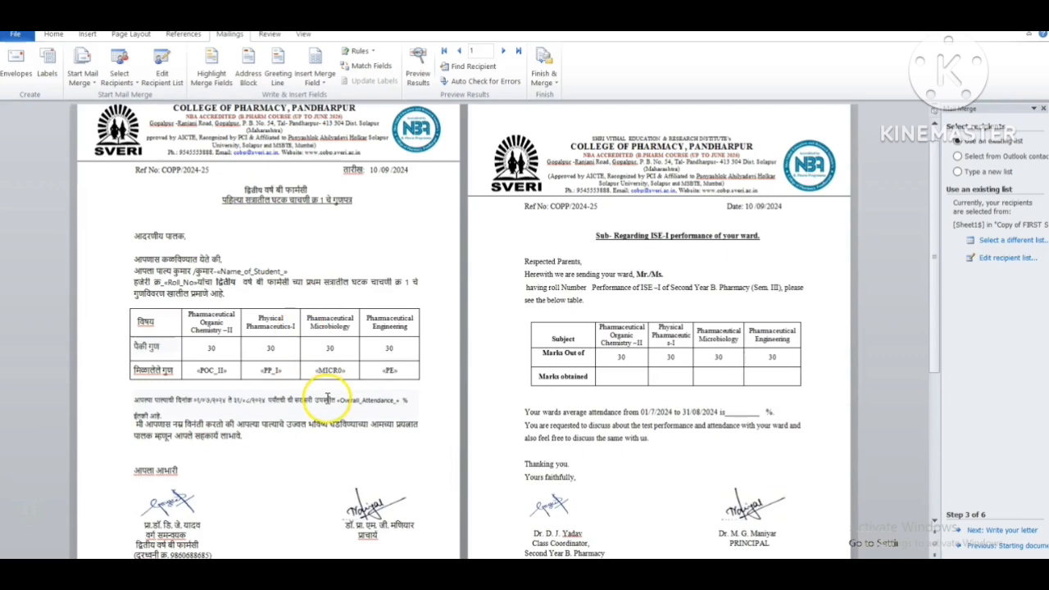
click(665, 274)
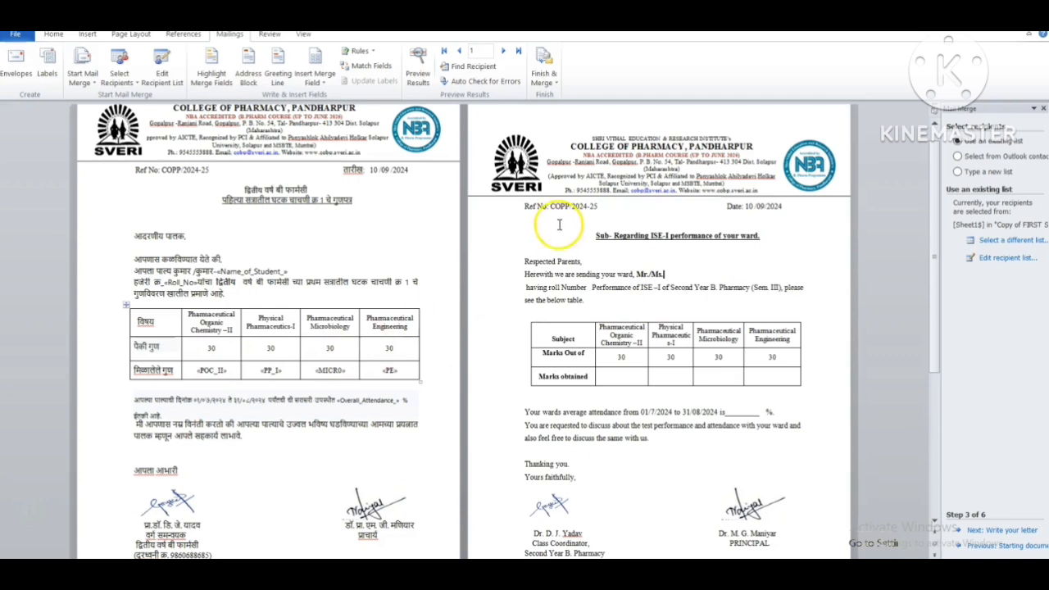
scroll(497, 248, up, 1)
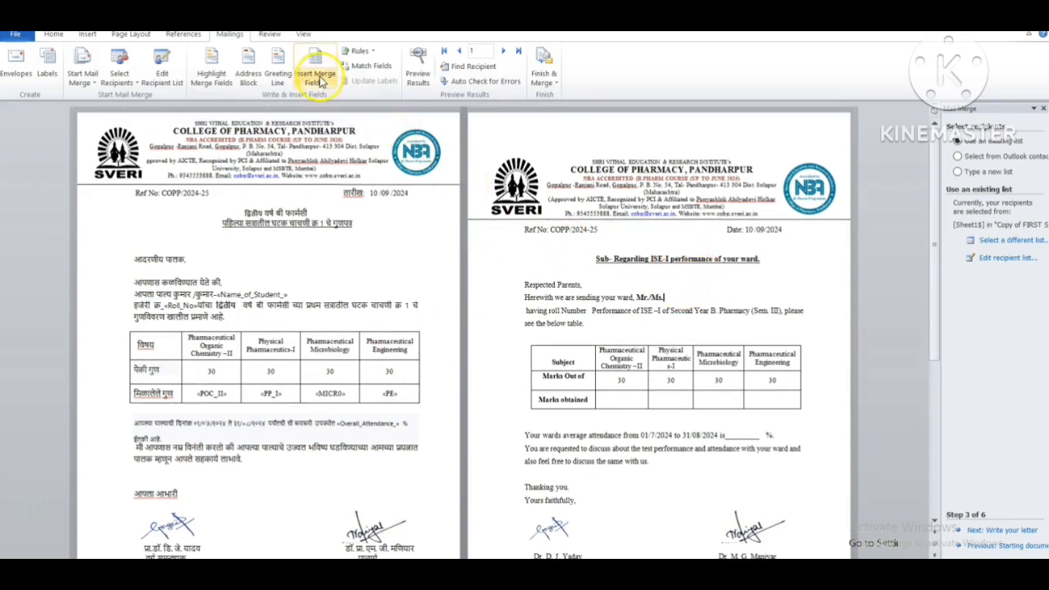
click(314, 75)
click(336, 112)
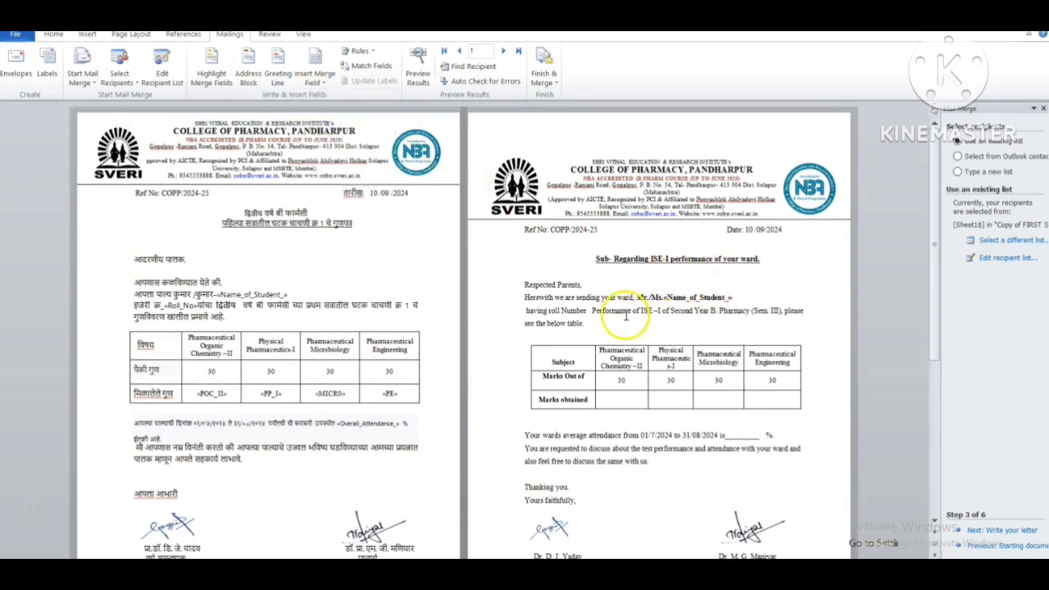
click(591, 311)
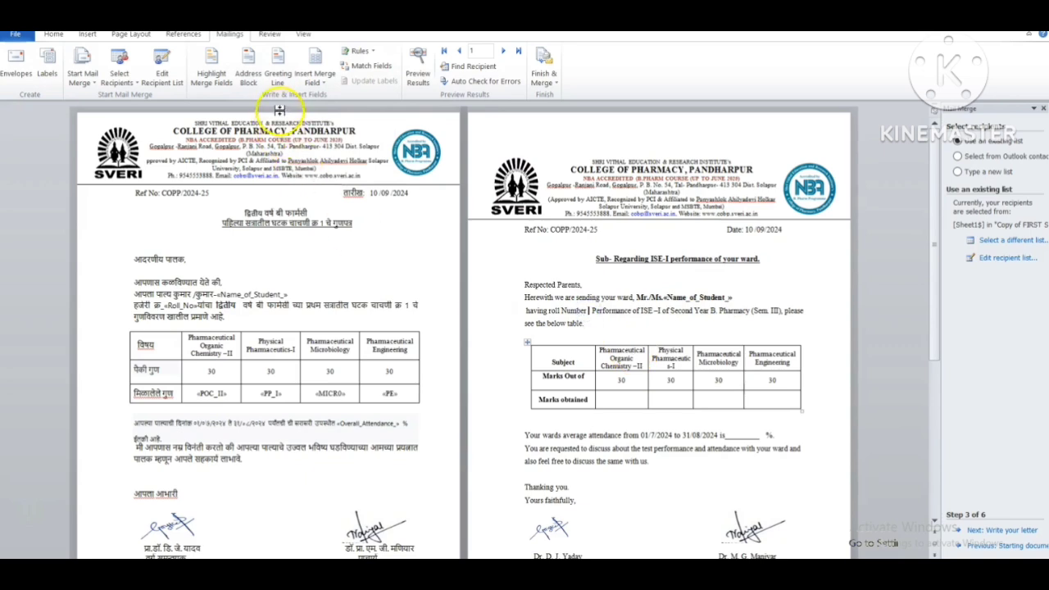
click(306, 74)
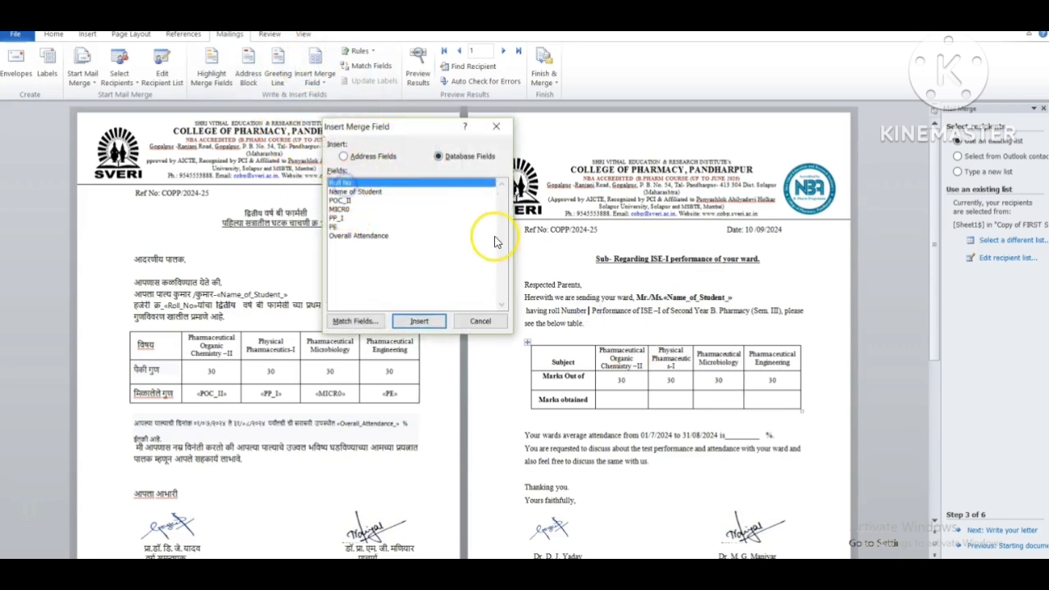
click(422, 320)
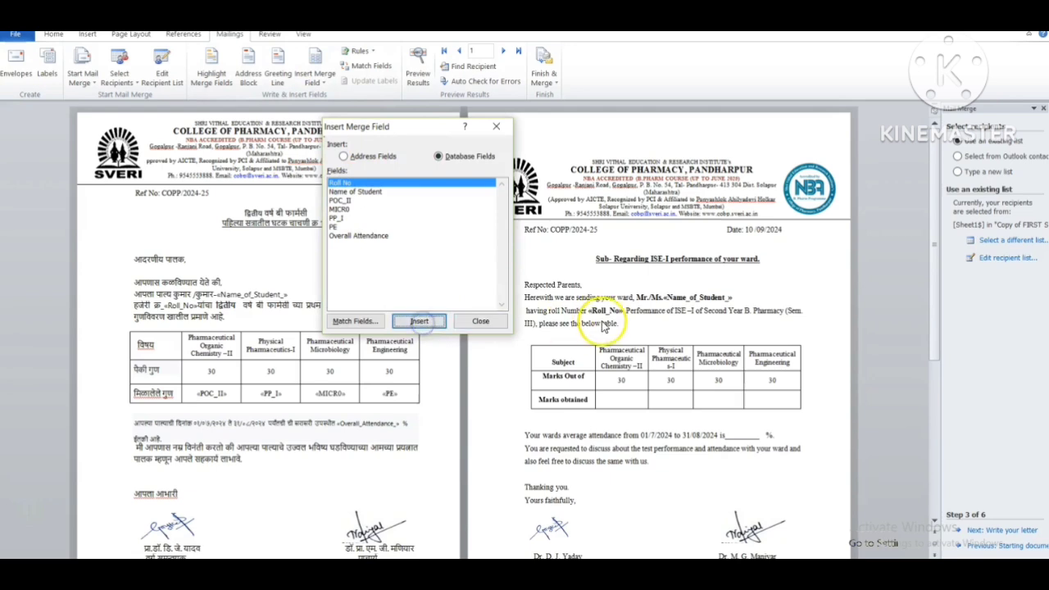
click(480, 320)
Step: Insert the POC_II and PP_I merge fields in the marks-obtained cells for Pharmaceutical Organic Chemistry-II and Physical Pharmaceutics-I of the English table
click(621, 401)
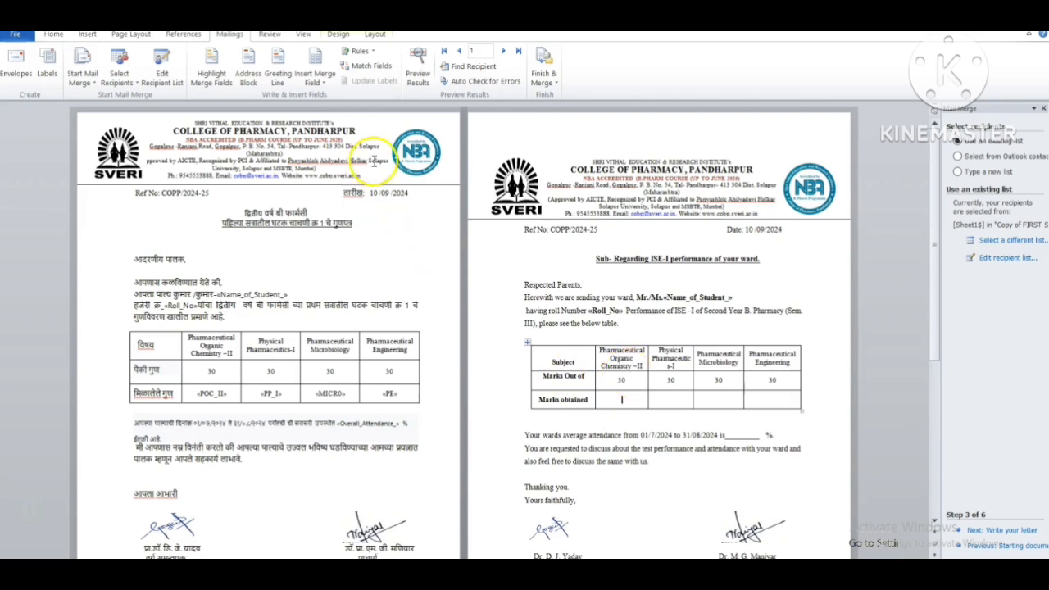
click(316, 82)
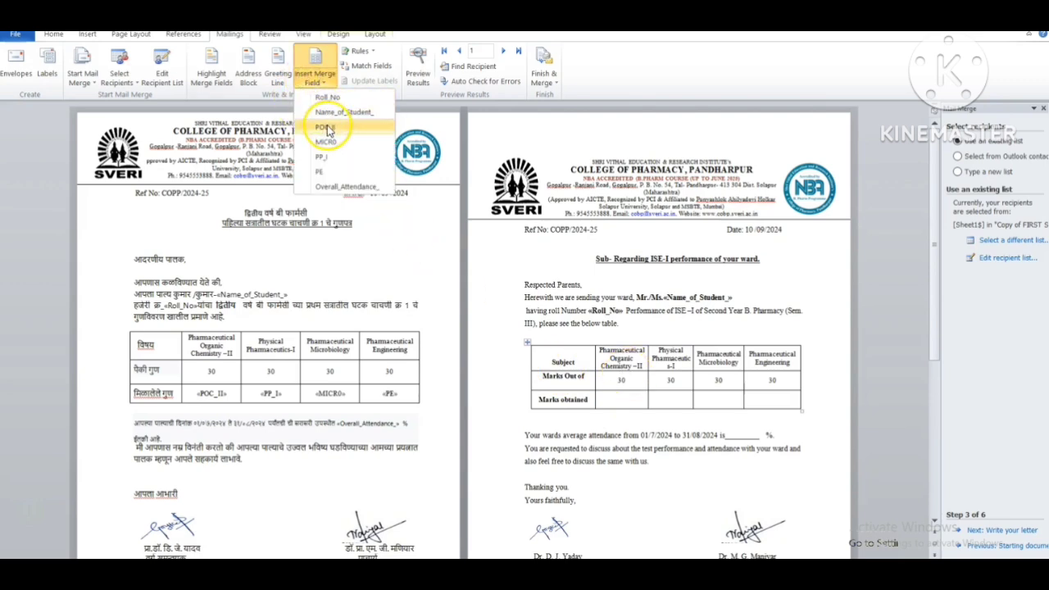
click(325, 127)
click(670, 394)
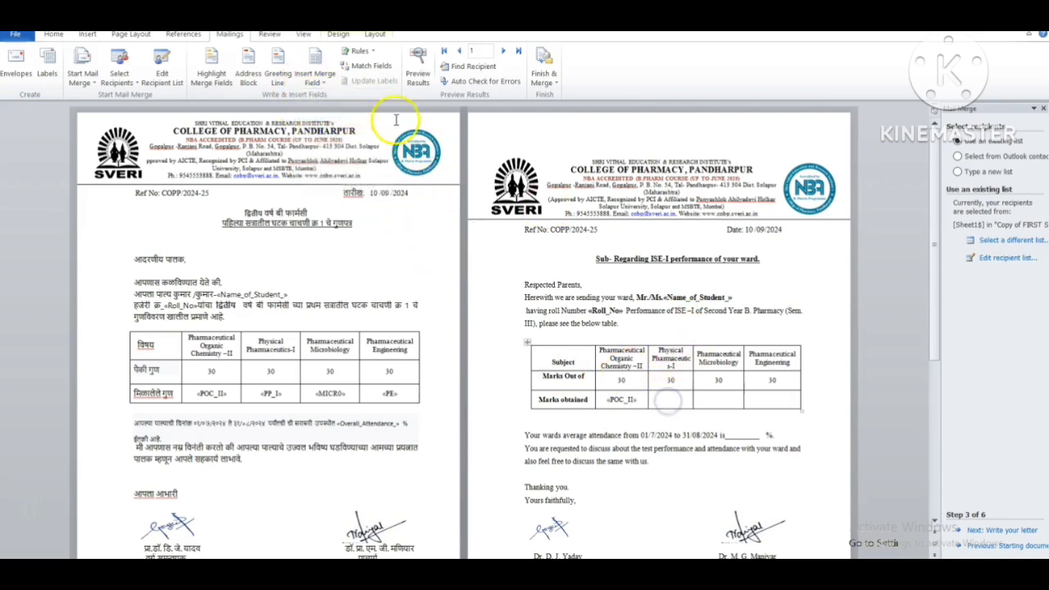
click(324, 76)
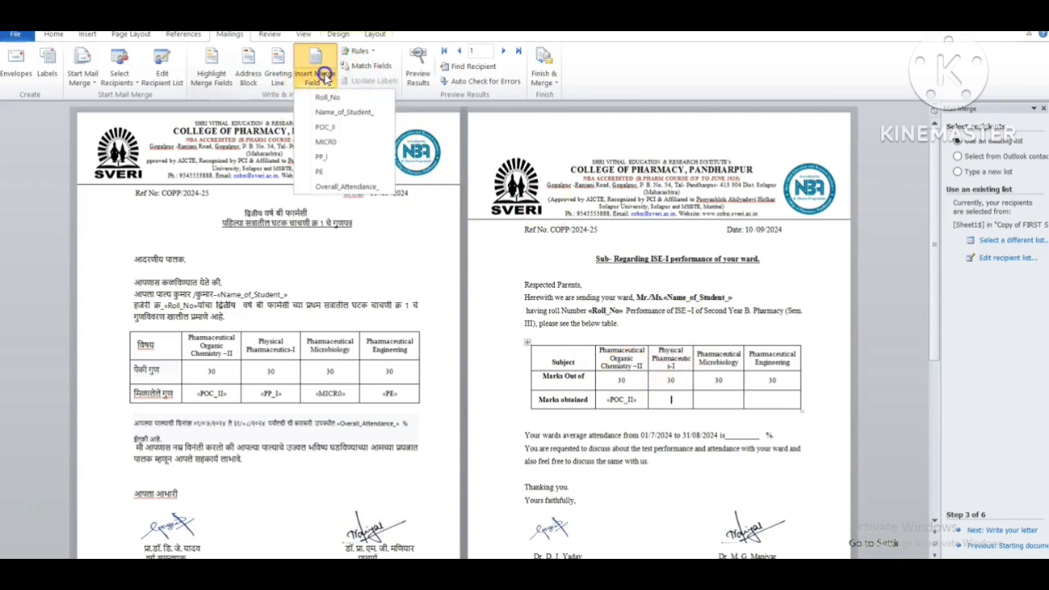
click(321, 156)
Step: Insert the MICR0 and PE merge fields in the marks-obtained cells for Pharmaceutical Microbiology and Pharmaceutical Engineering of the English table
click(730, 406)
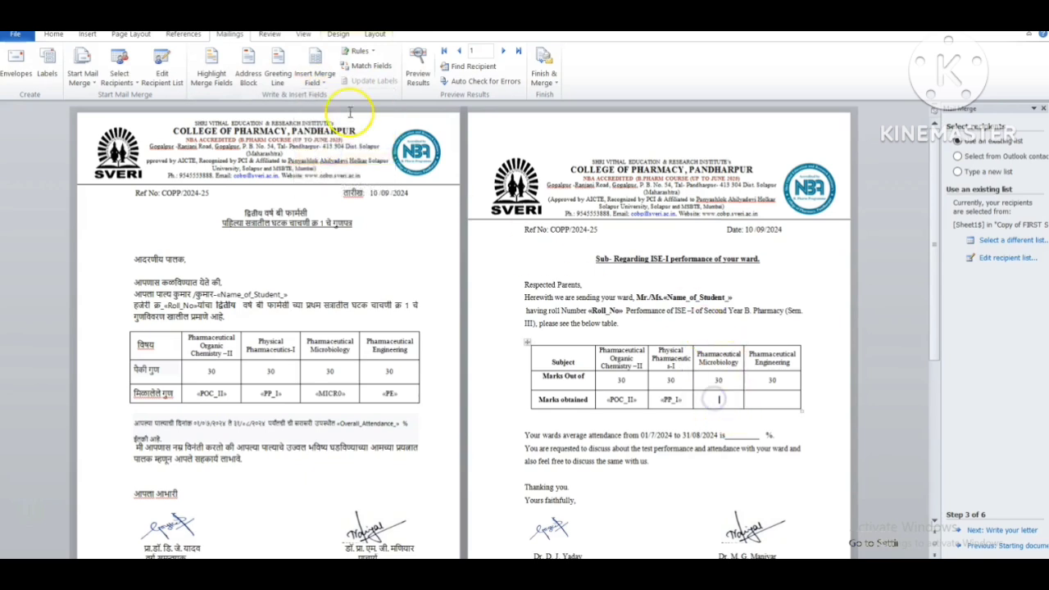
click(315, 77)
click(325, 141)
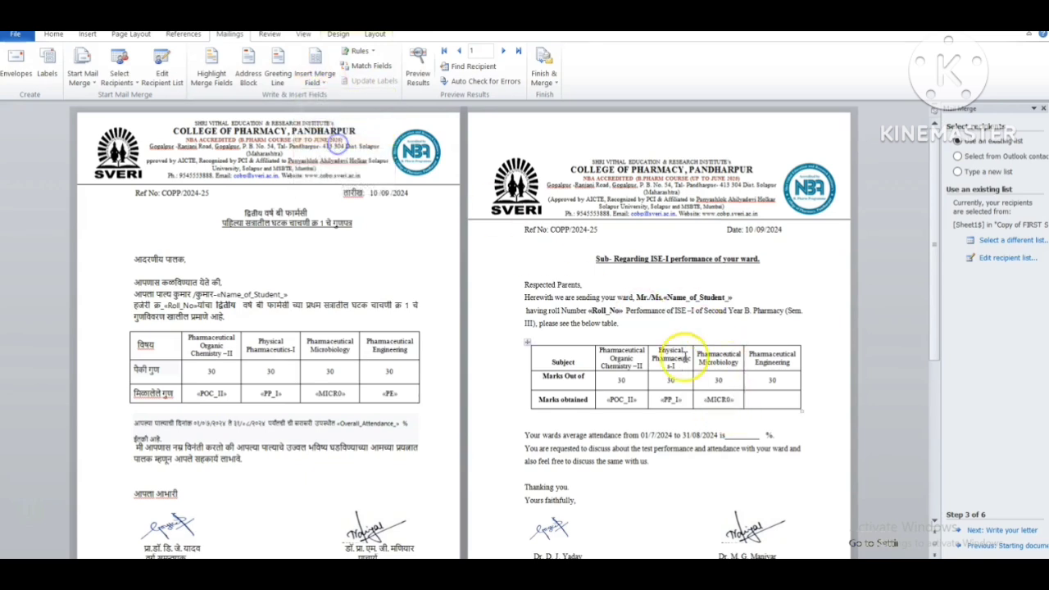
click(762, 402)
click(315, 77)
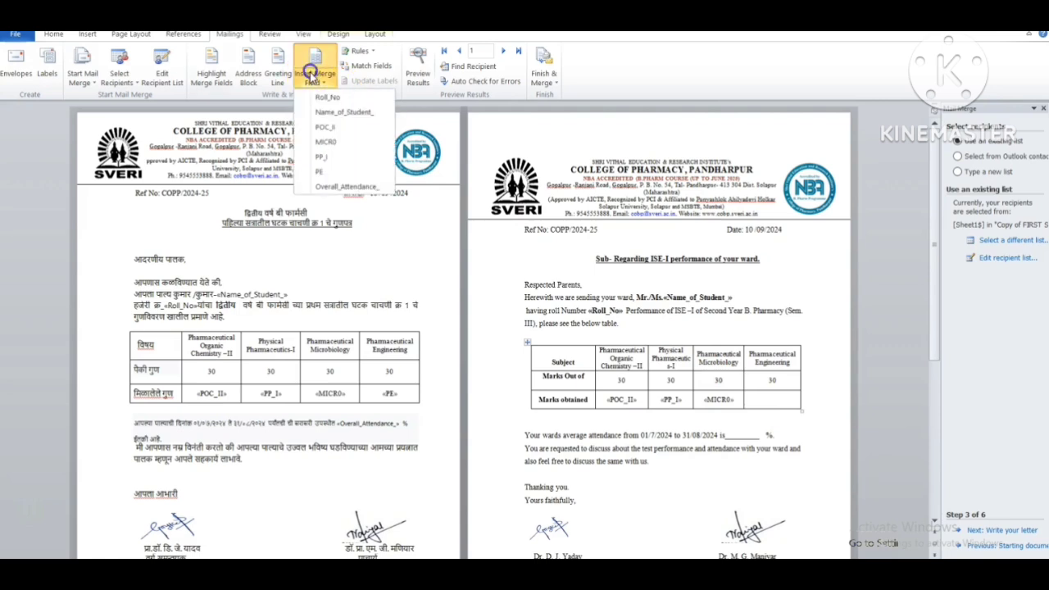
click(338, 169)
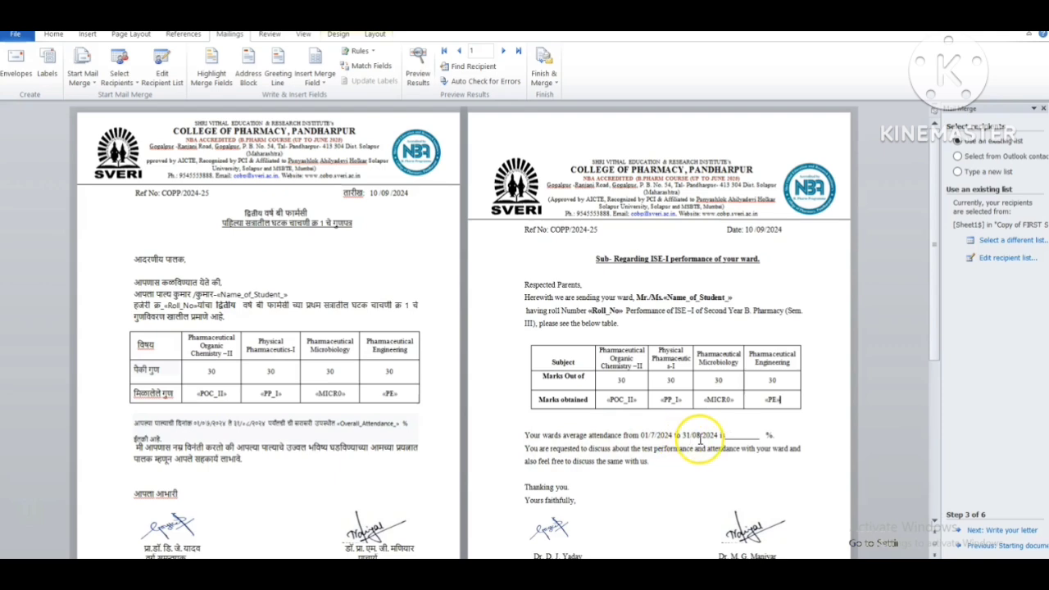
Step: Replace the blank before the % sign in the English letter's average attendance sentence with the Overall_Attendance_ merge field
click(761, 439)
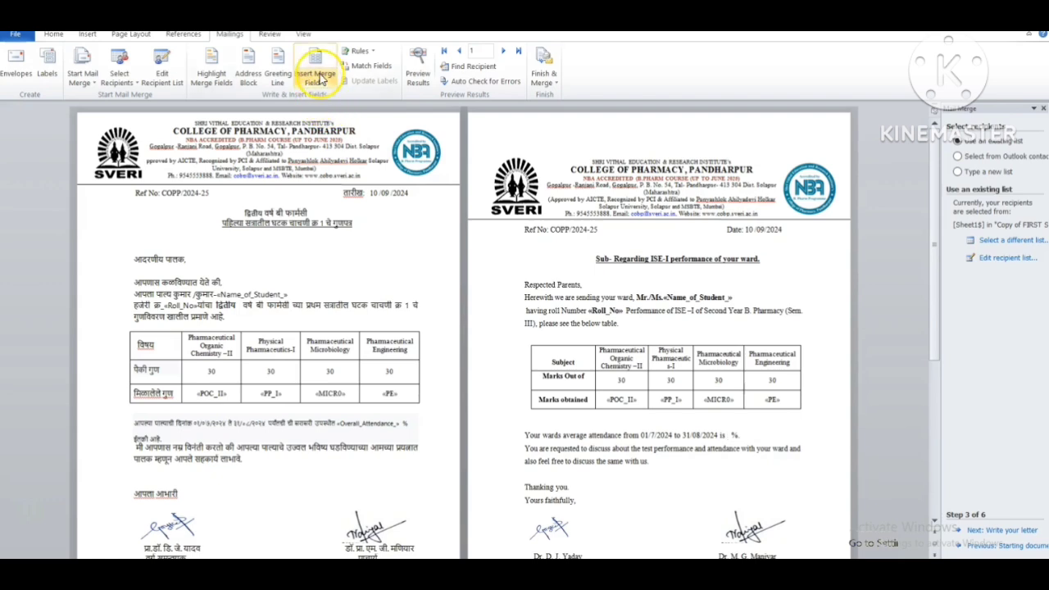
click(321, 78)
click(327, 185)
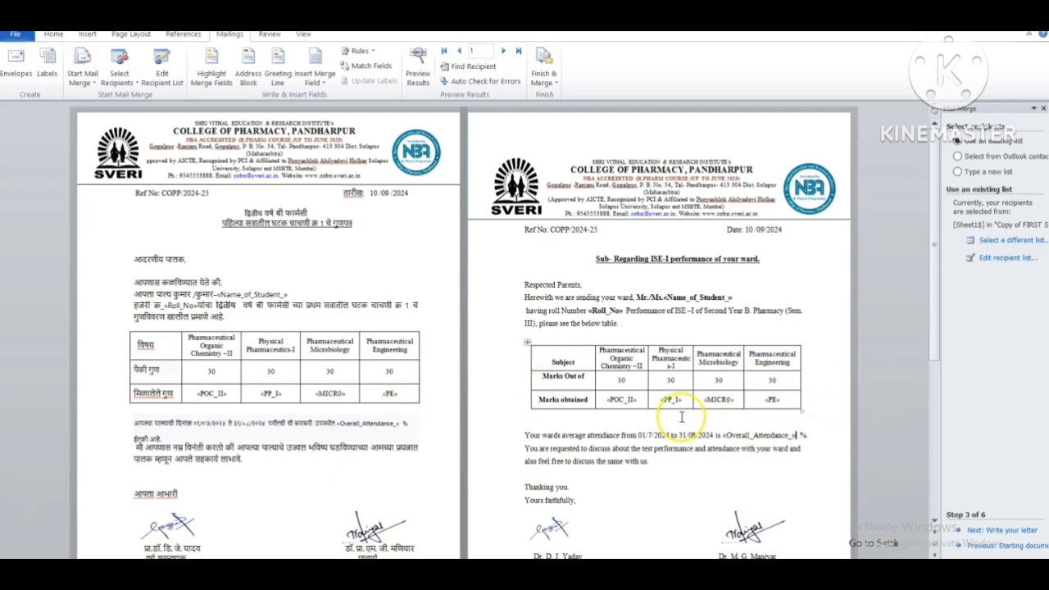
Step: Advance the mail merge to the letter preview stage and check the merged letters one by one up to recipient 6
click(995, 531)
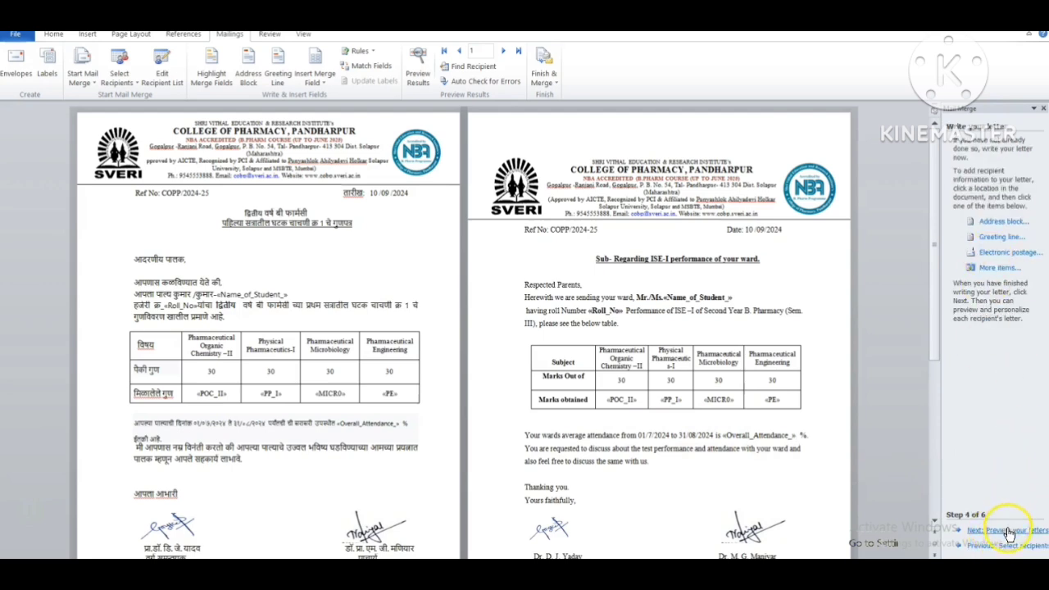
click(1008, 531)
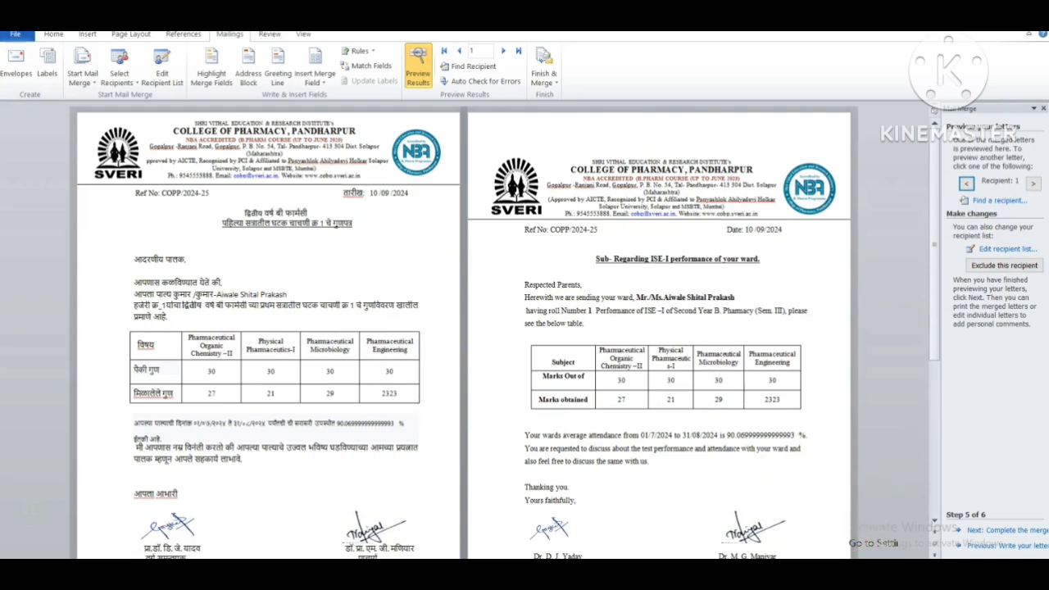
click(1033, 184)
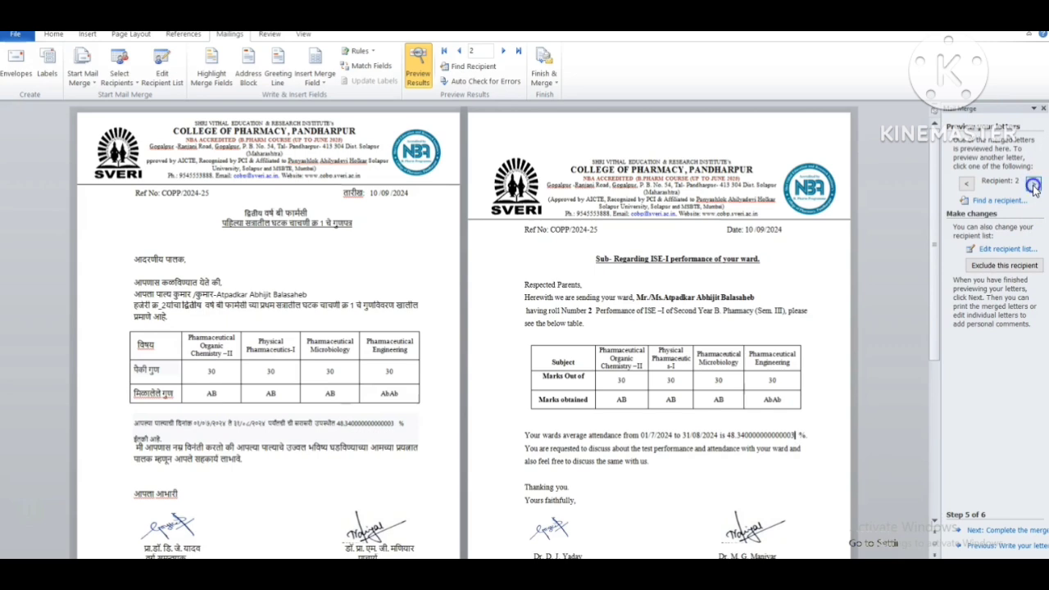
click(1034, 185)
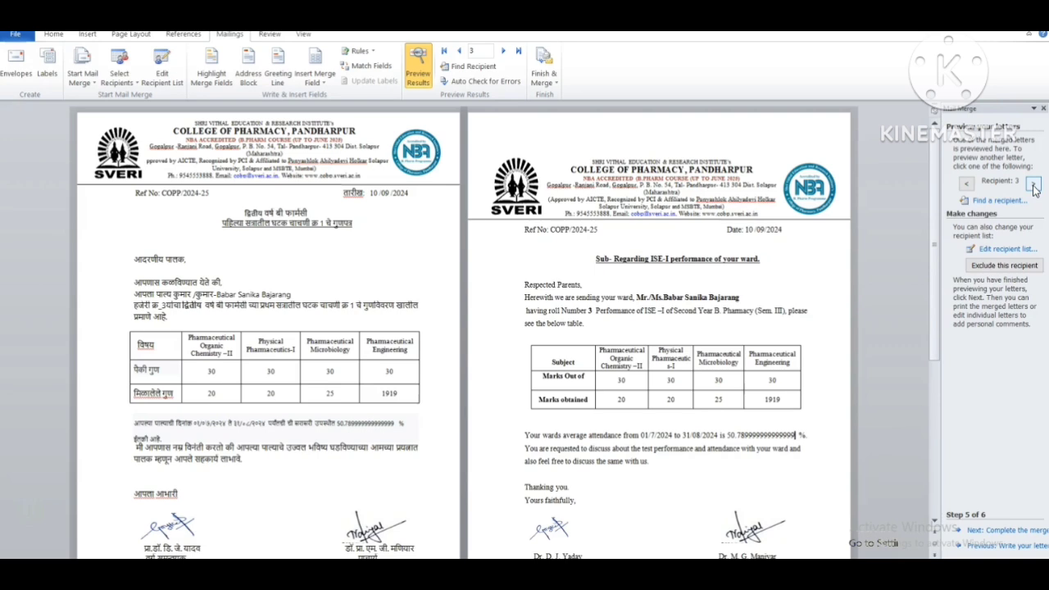
click(1033, 185)
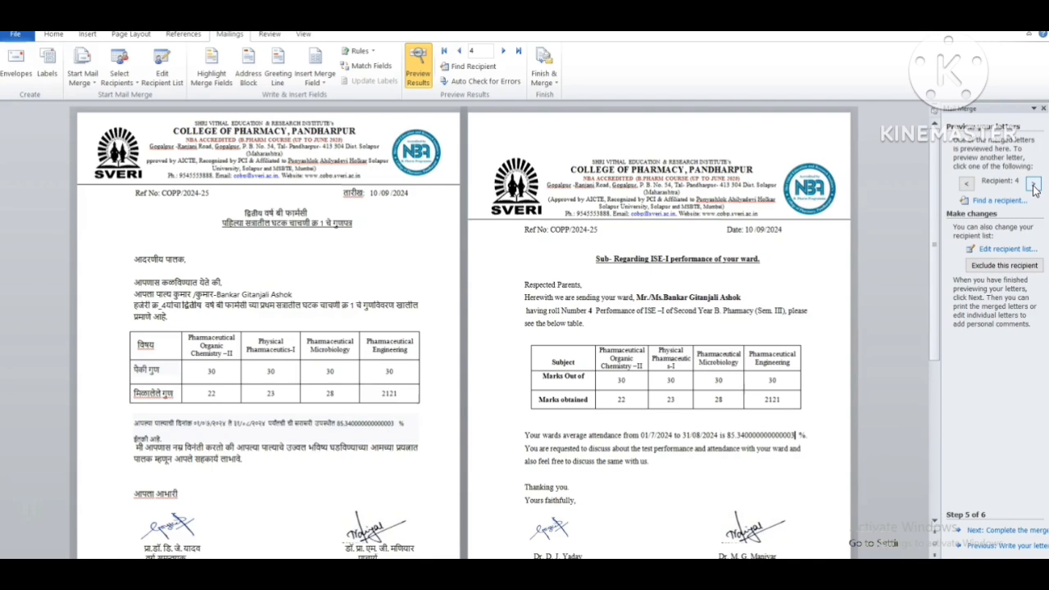
click(1034, 185)
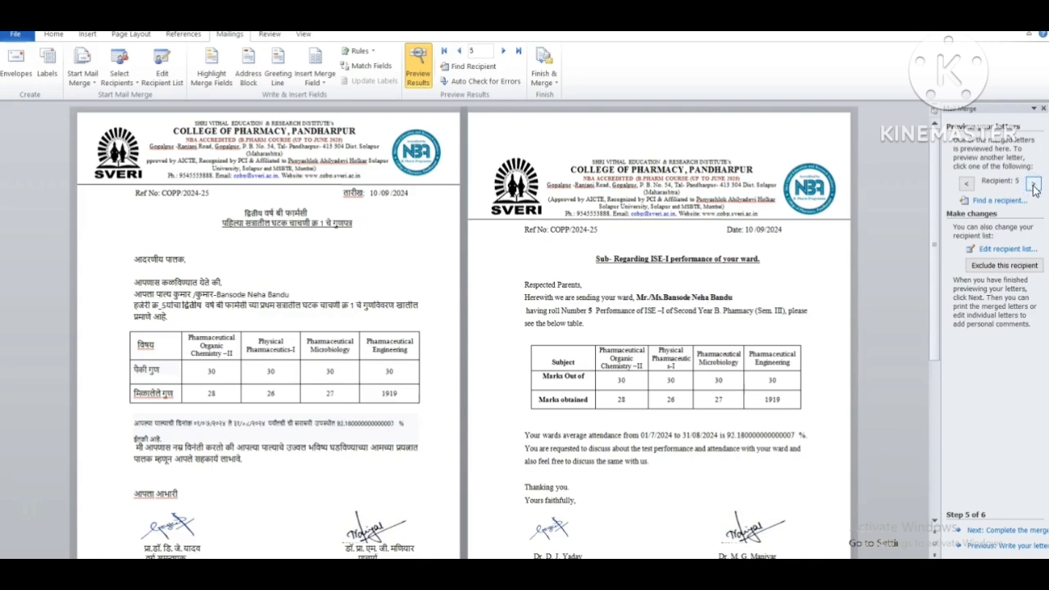
click(1033, 185)
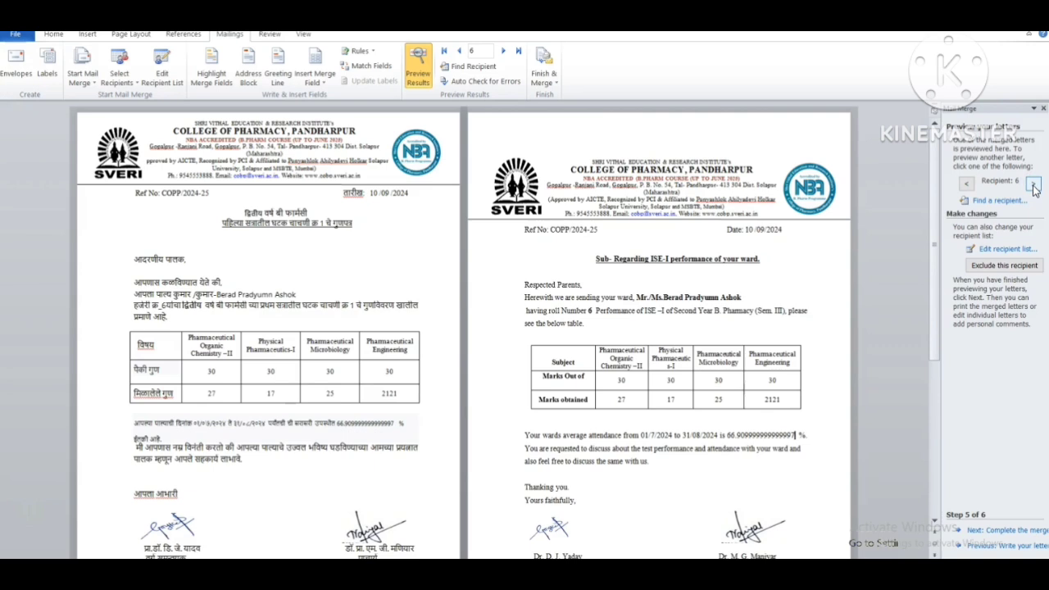